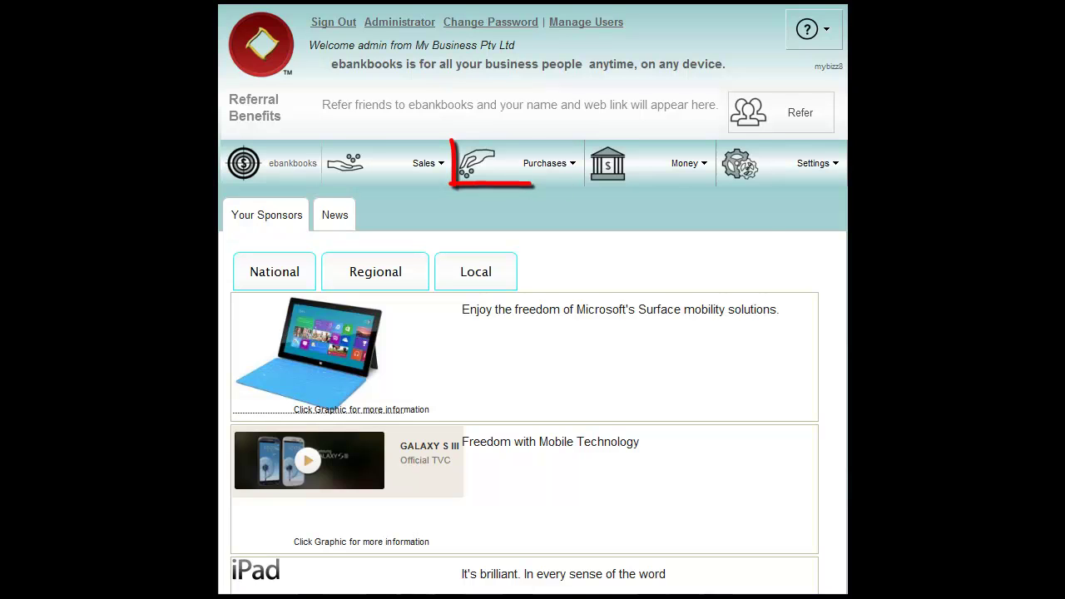
# Open the expenses and purchases list and add a Date search criterion starting from 01 Sep 2012
pyautogui.click(524, 164)
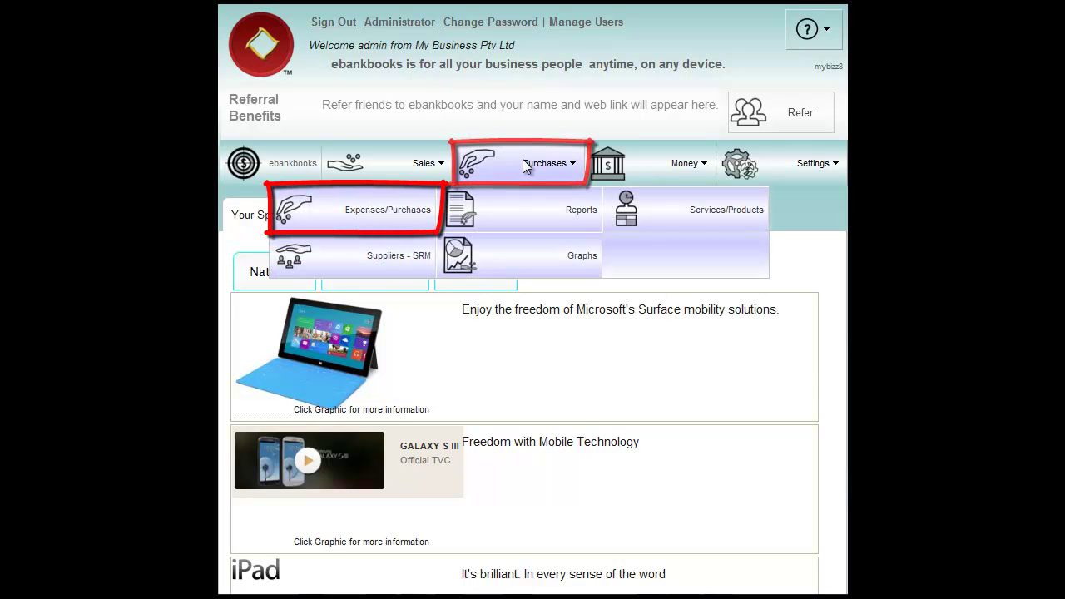
pyautogui.click(338, 202)
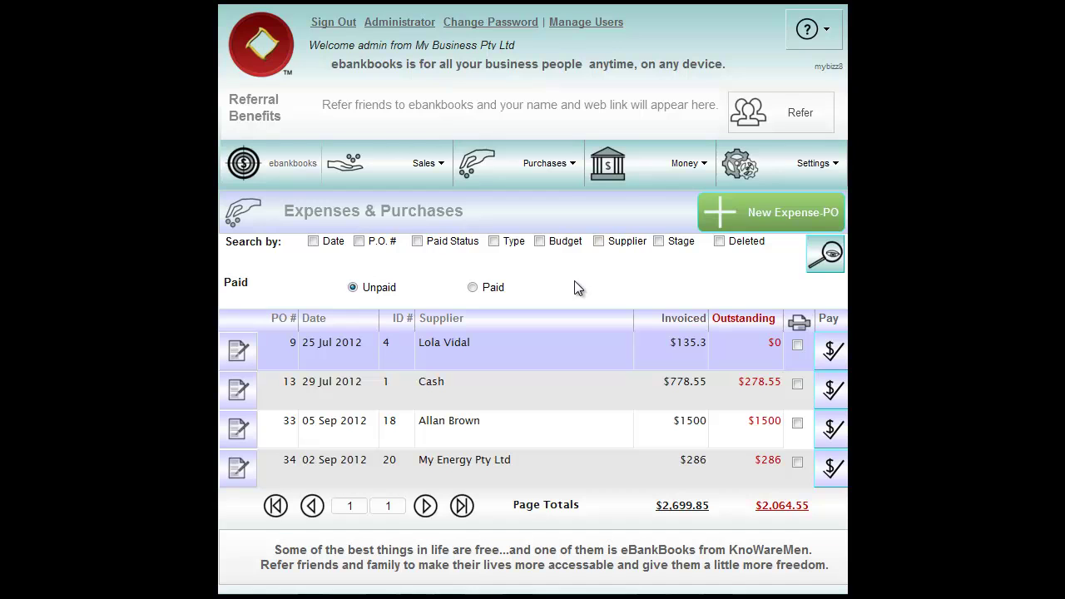
pyautogui.click(313, 242)
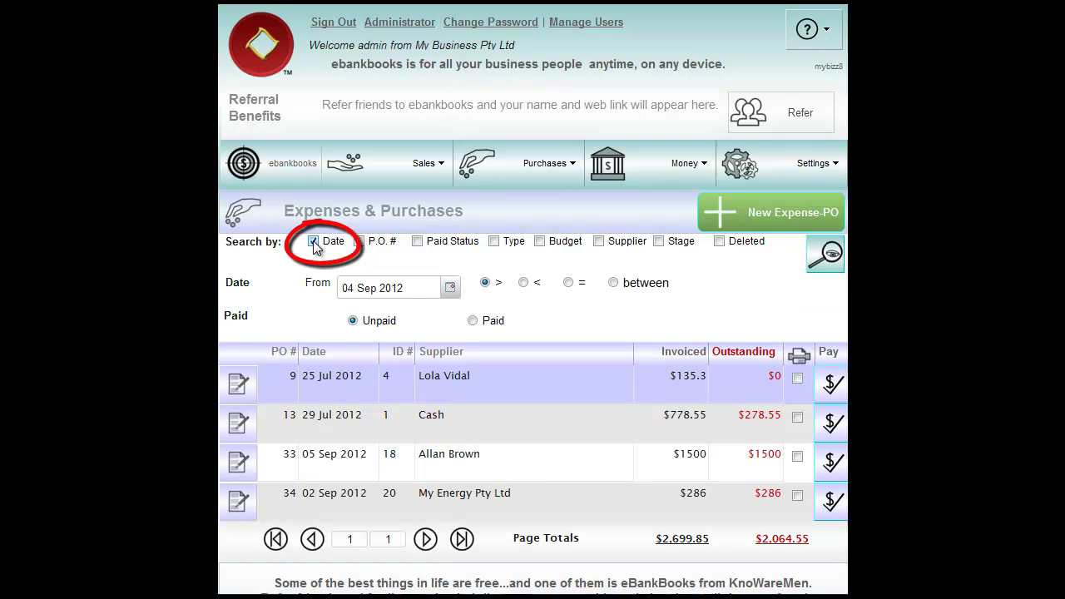
pyautogui.click(449, 288)
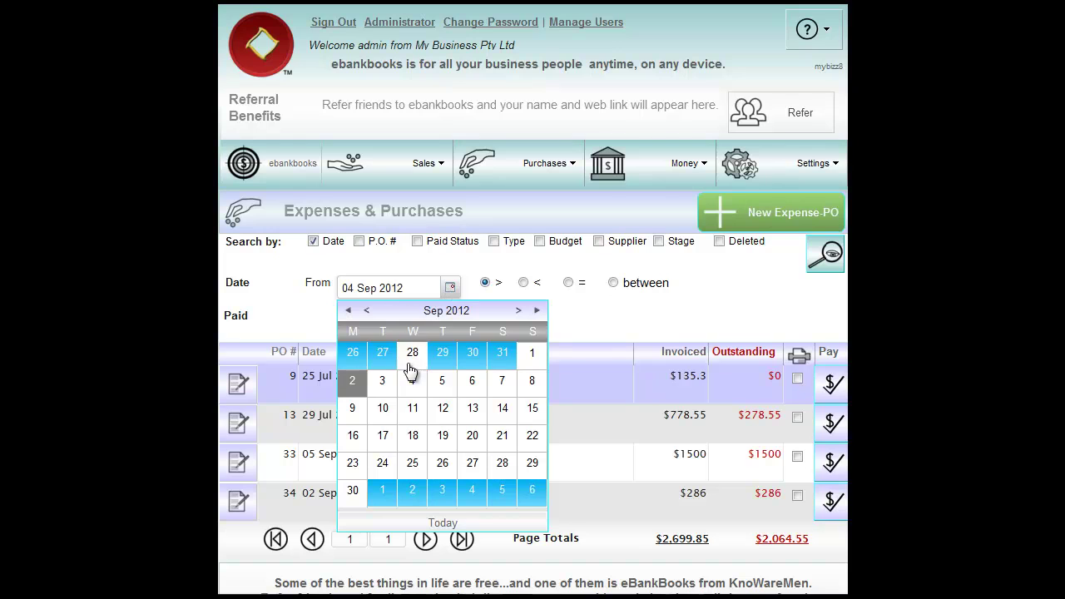
pyautogui.click(533, 355)
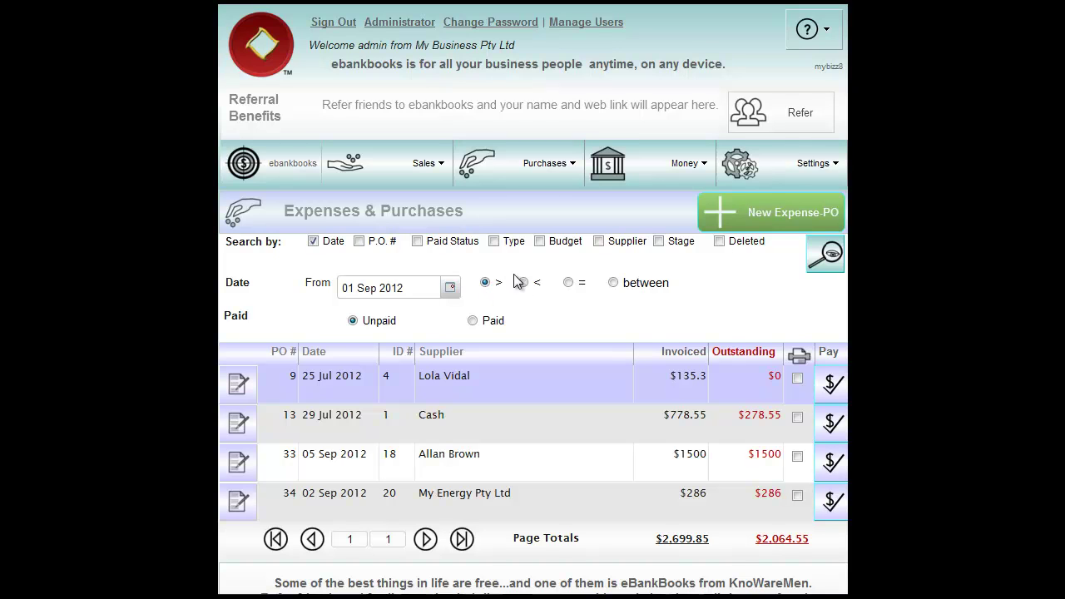
# Try the less-than, equals and between comparisons for the date criterion, returning it to greater-than
pyautogui.click(523, 283)
pyautogui.click(568, 283)
pyautogui.click(613, 282)
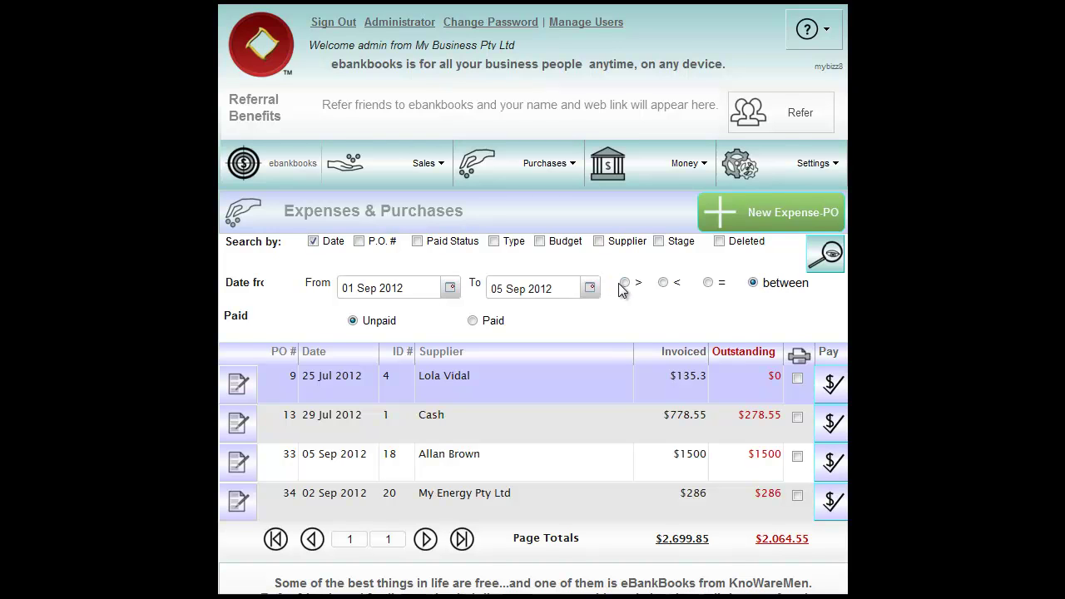
pyautogui.click(624, 283)
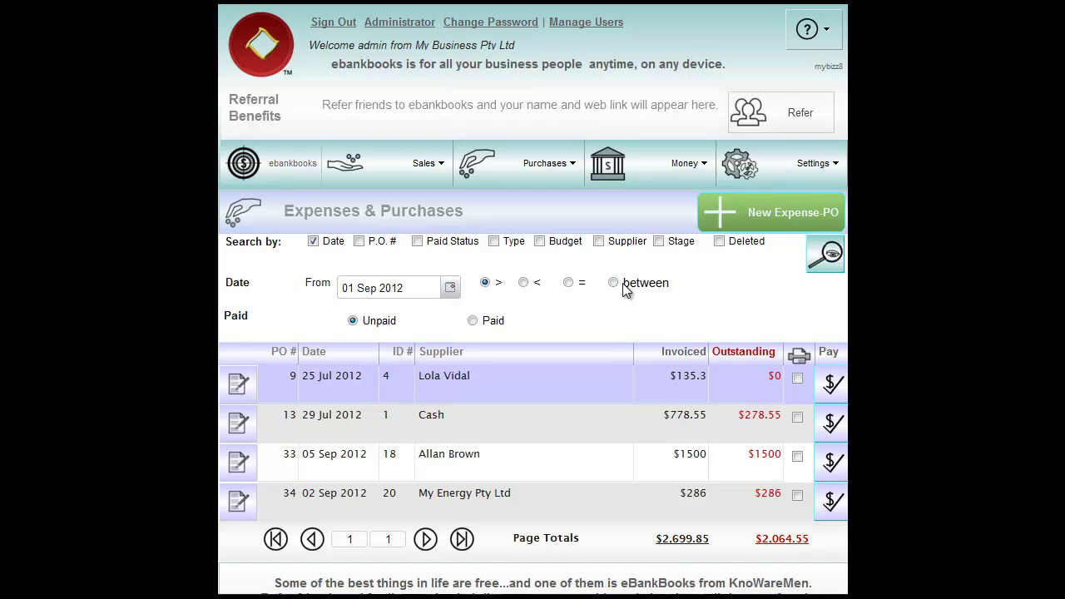
# Add P.O. #, Paid Status and Type to the search criteria
pyautogui.click(360, 242)
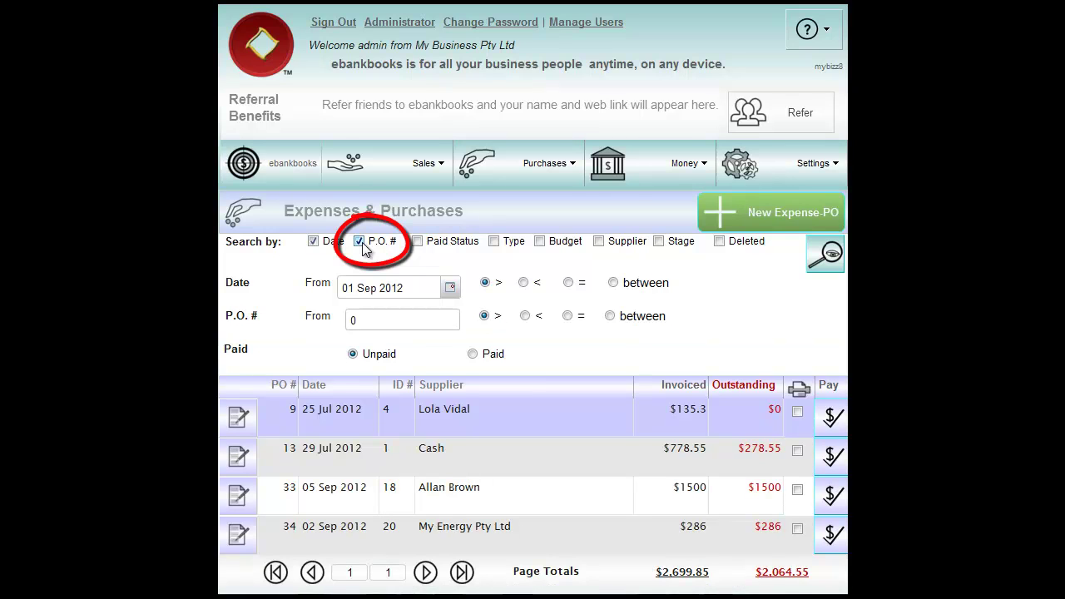
pyautogui.click(420, 242)
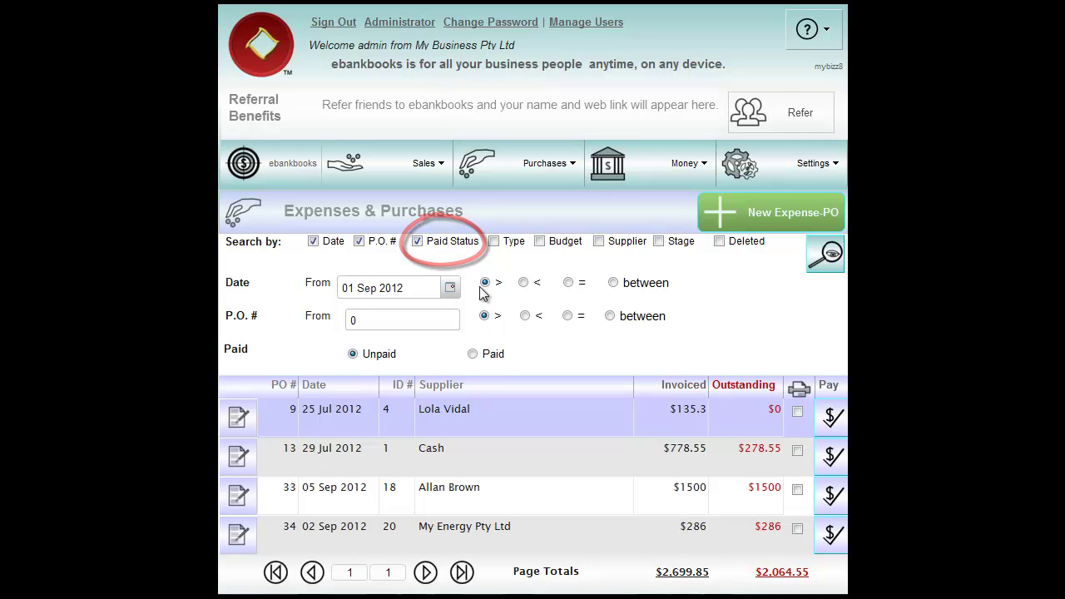
pyautogui.click(493, 241)
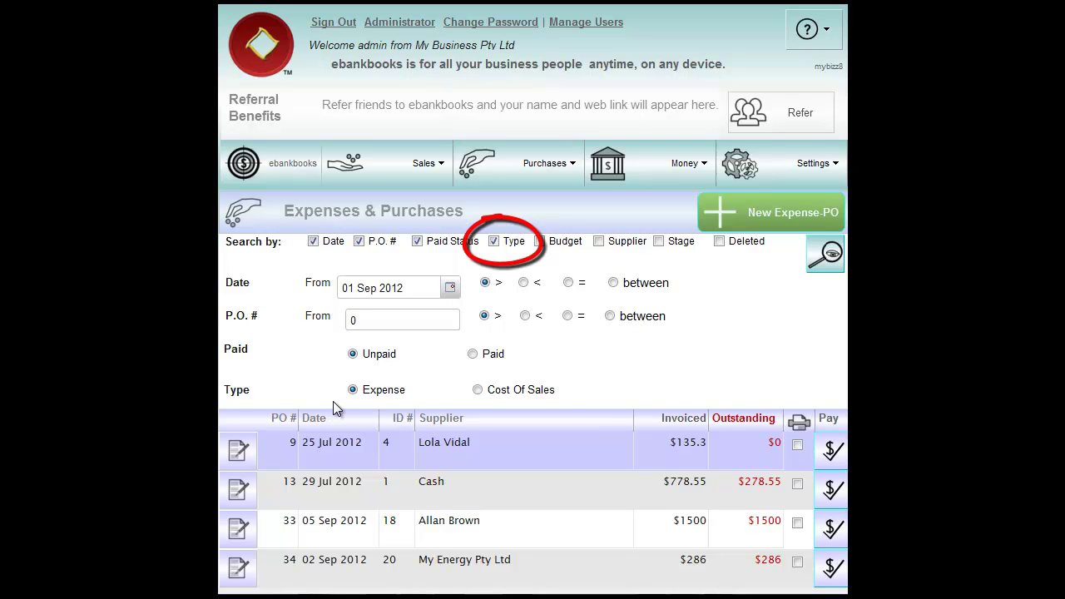
# Add a Budget search criterion with Operational Expenses as the budget category
pyautogui.click(540, 241)
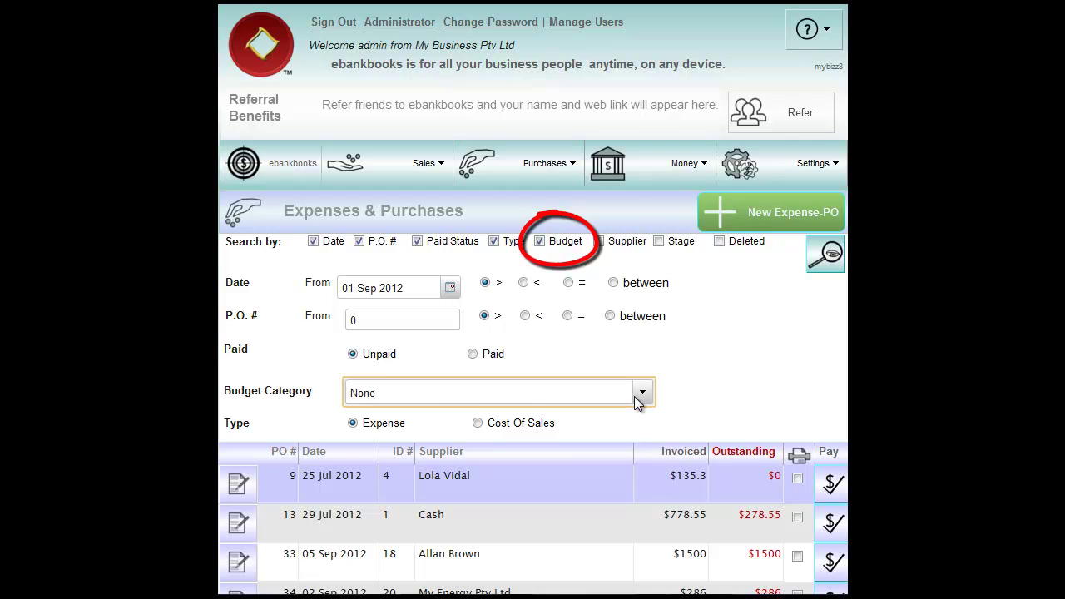
pyautogui.click(635, 397)
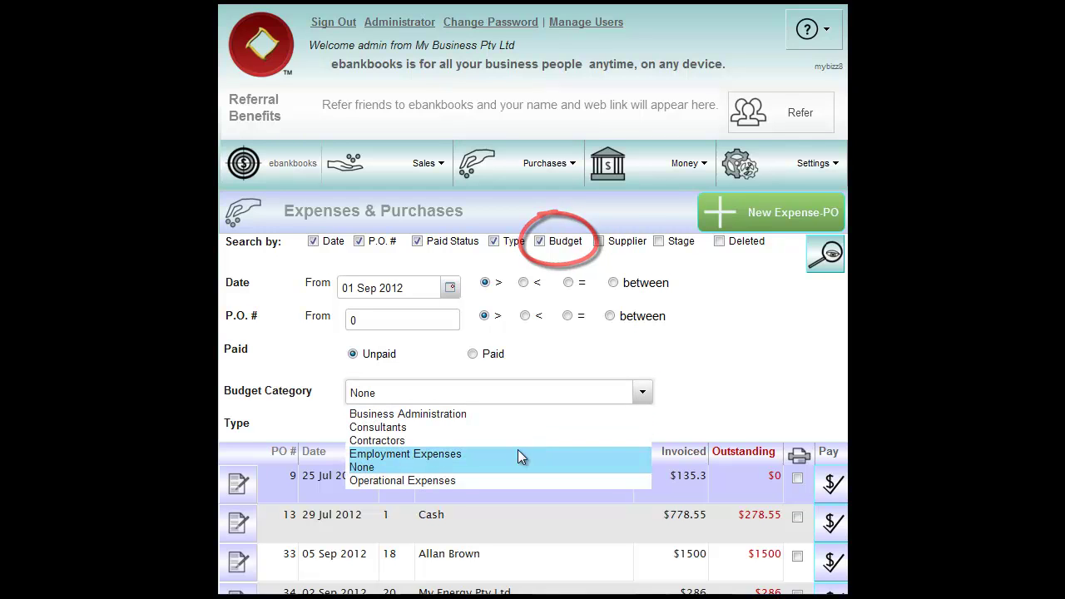
pyautogui.click(422, 479)
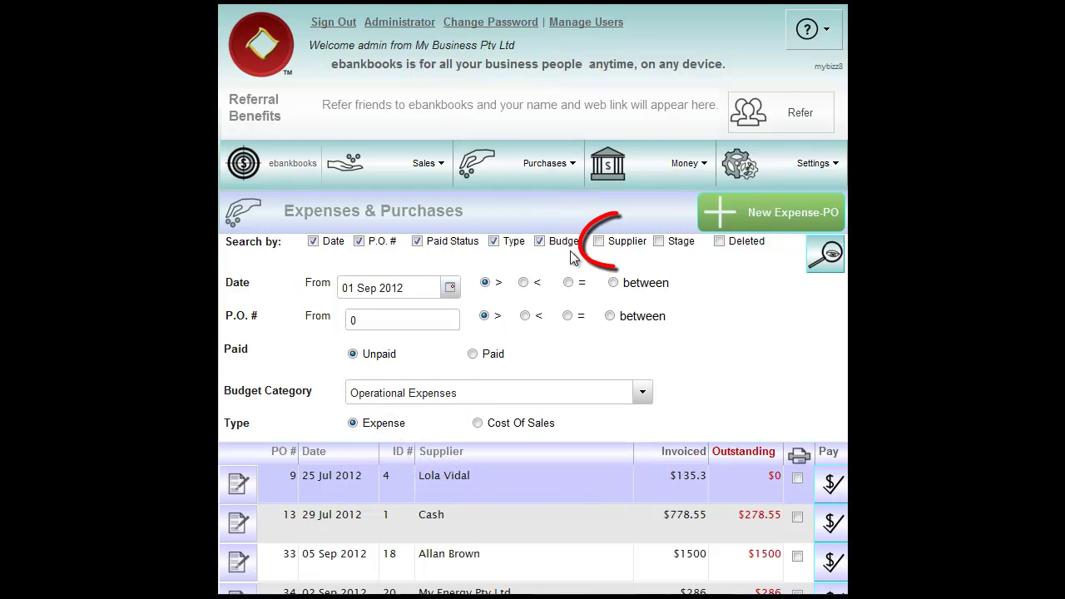
# Add a Supplier search criterion and choose My Energy Pty Ltd from the supplier lookup
pyautogui.click(598, 241)
pyautogui.scroll(-3, 724, 397)
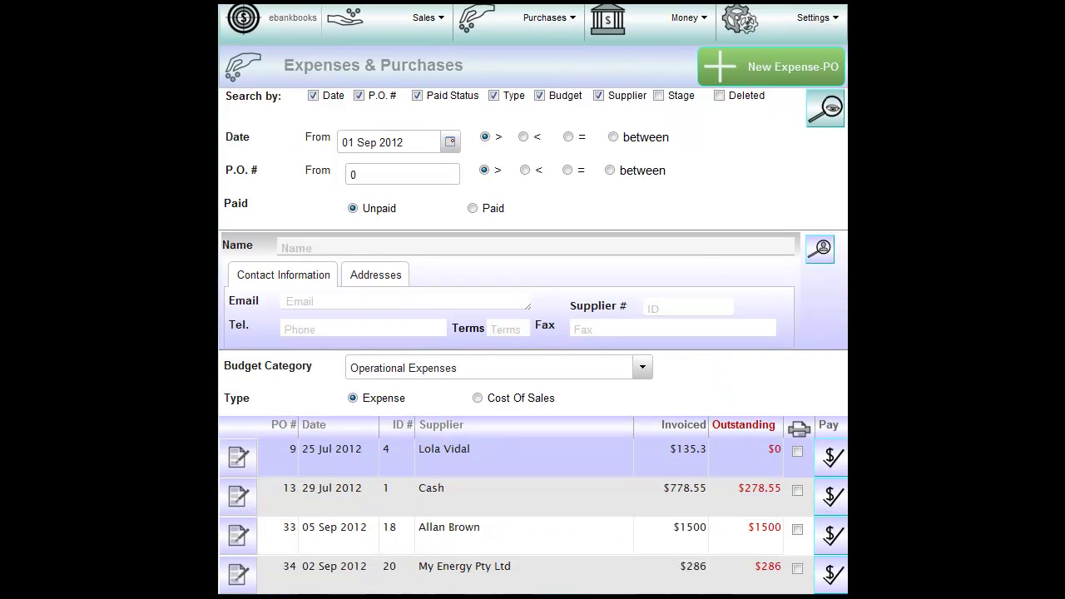
pyautogui.click(819, 248)
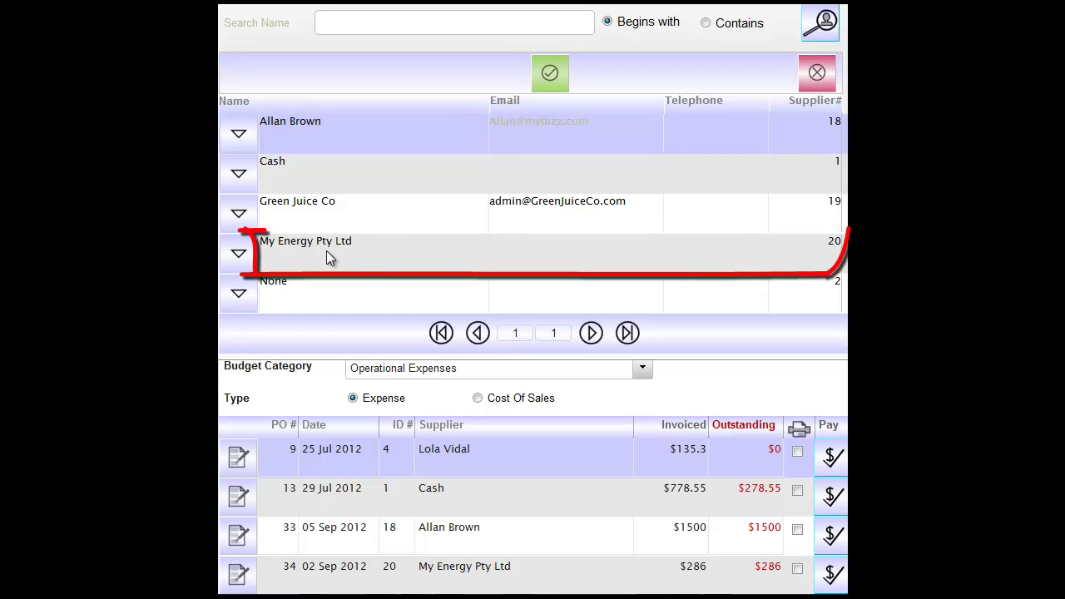
pyautogui.click(355, 258)
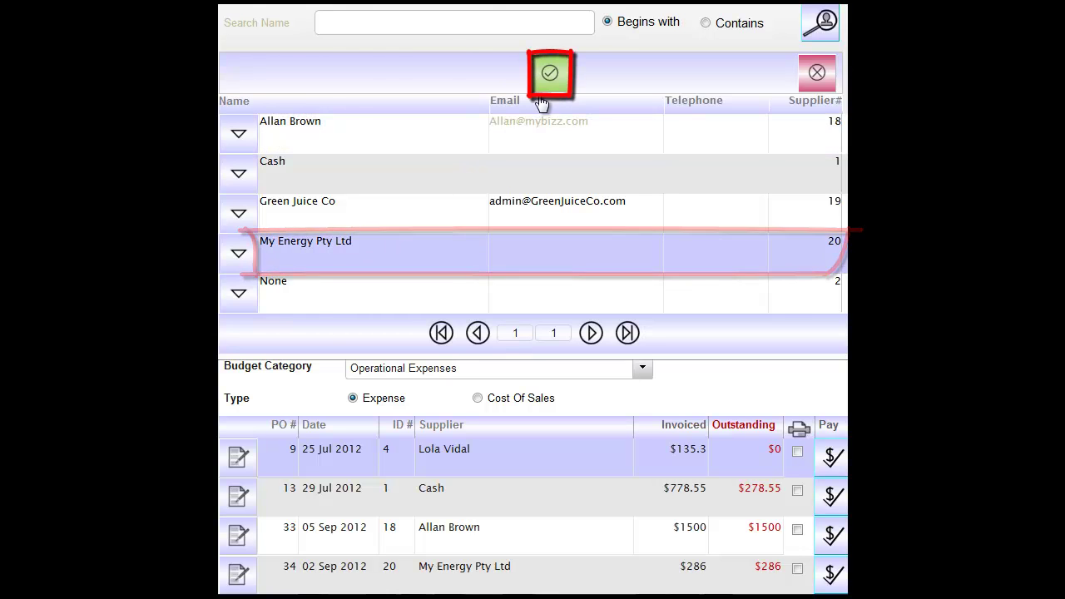
pyautogui.click(551, 73)
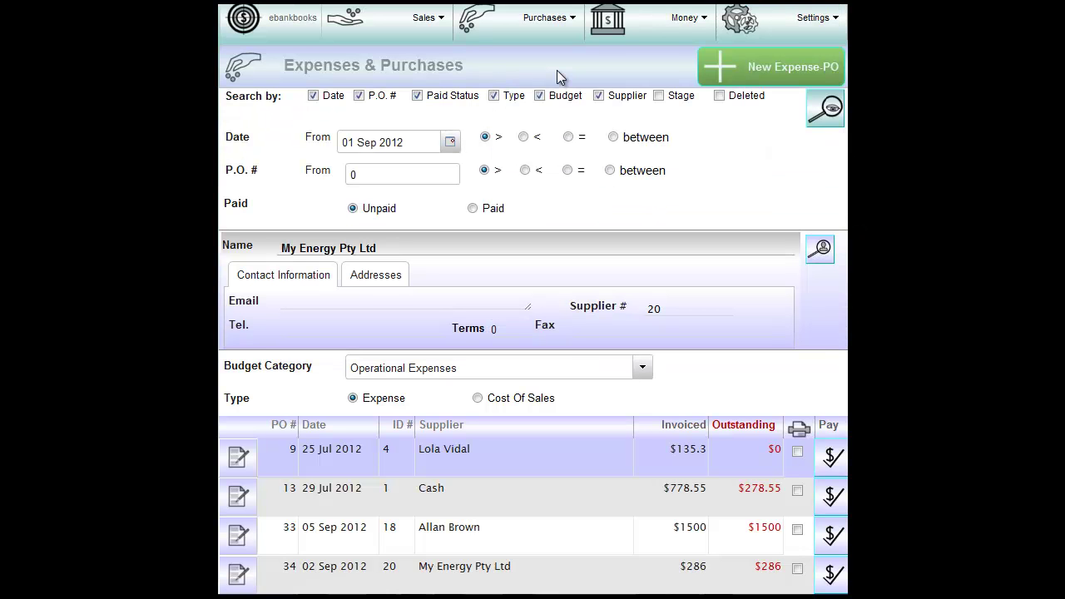
# Add Stage and Deleted to the search criteria
pyautogui.scroll(1, 676, 192)
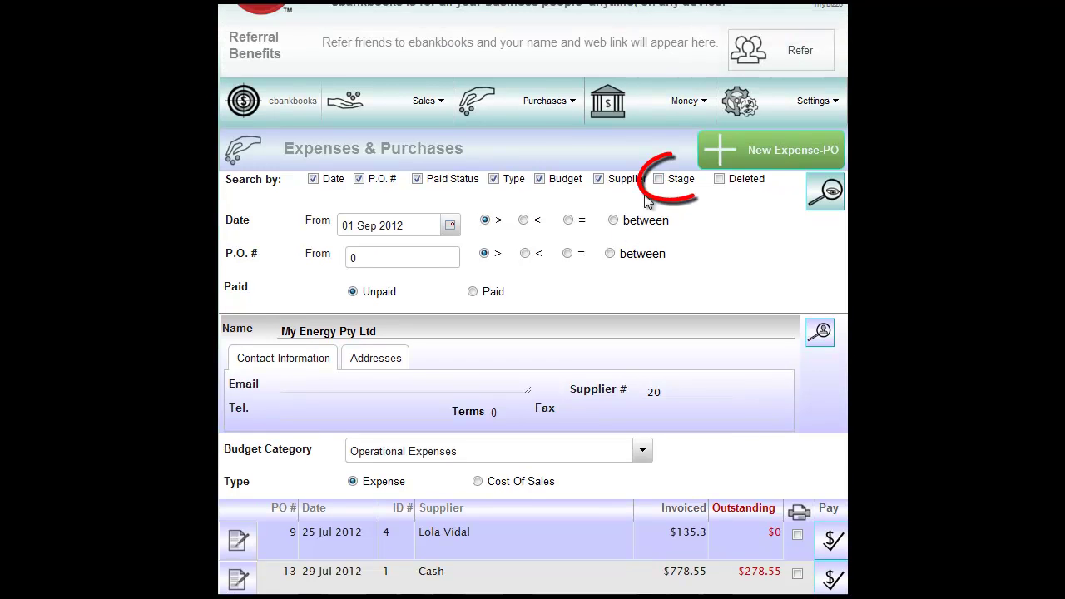
pyautogui.click(658, 178)
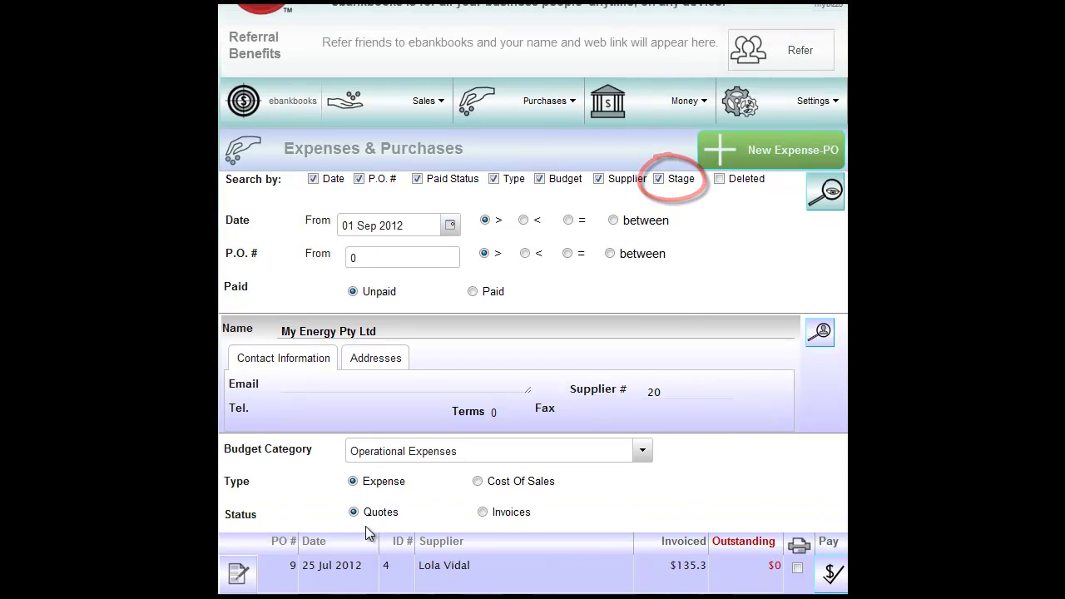
pyautogui.click(719, 178)
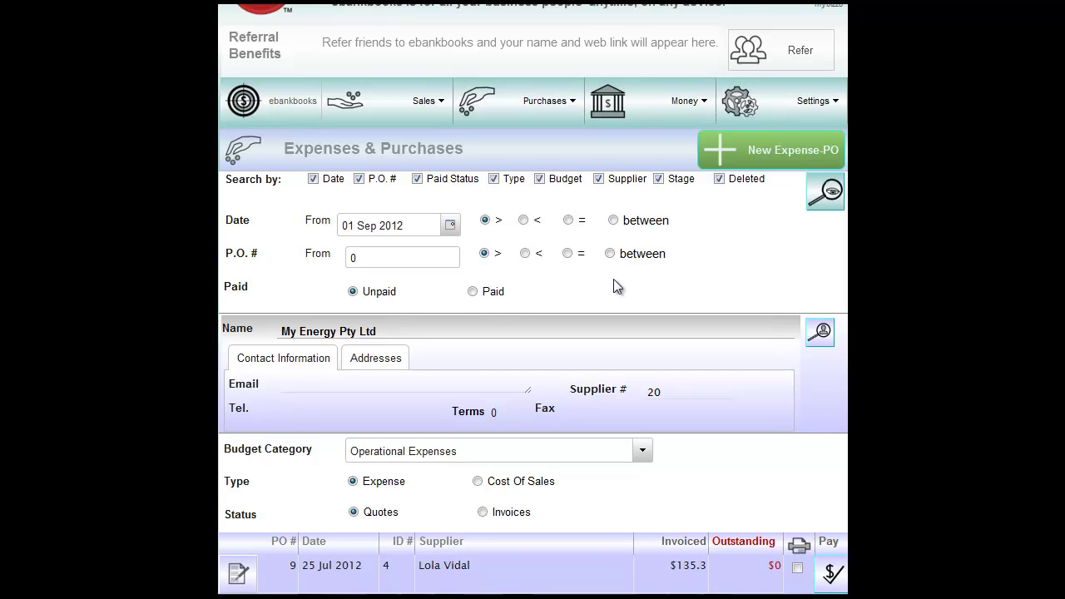
# Remove every search criterion except Date and Paid Status, and run the search for unpaid purchases after 01 Sep 2012
pyautogui.scroll(-1, 616, 286)
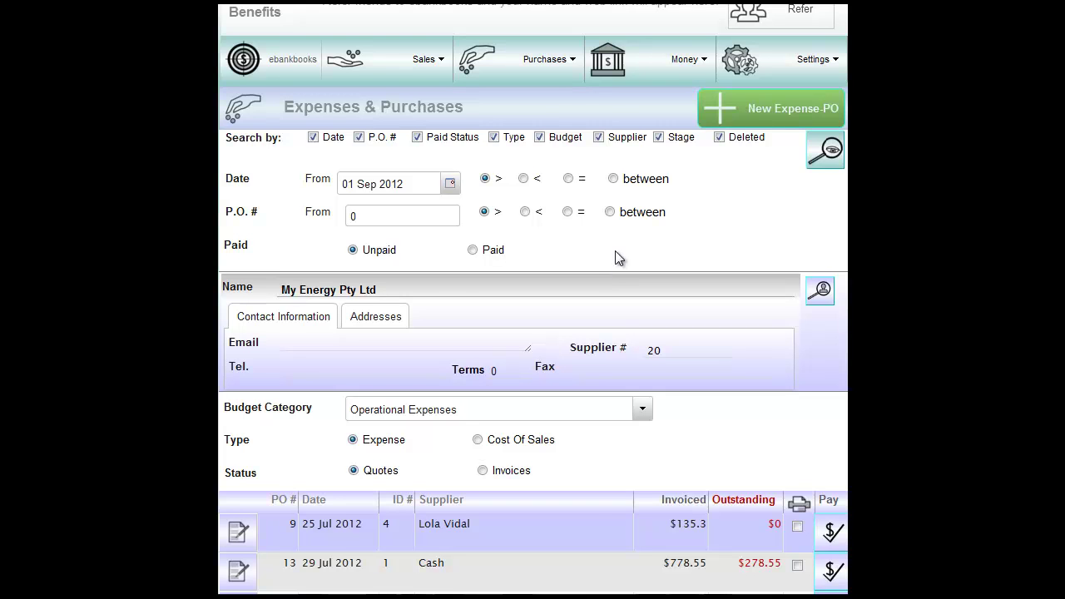
pyautogui.click(359, 137)
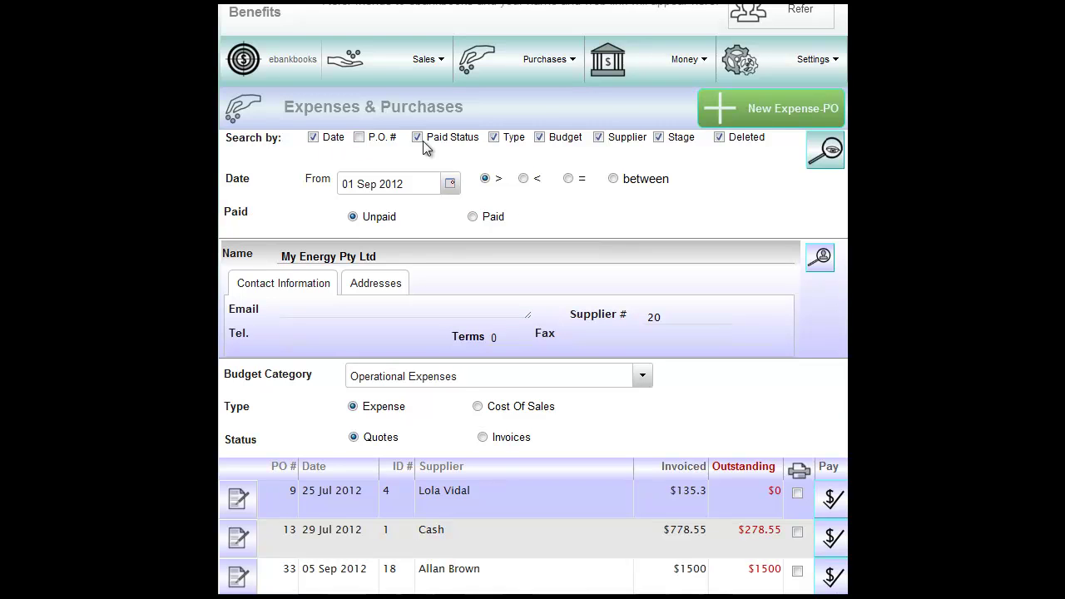
pyautogui.click(494, 138)
pyautogui.click(541, 139)
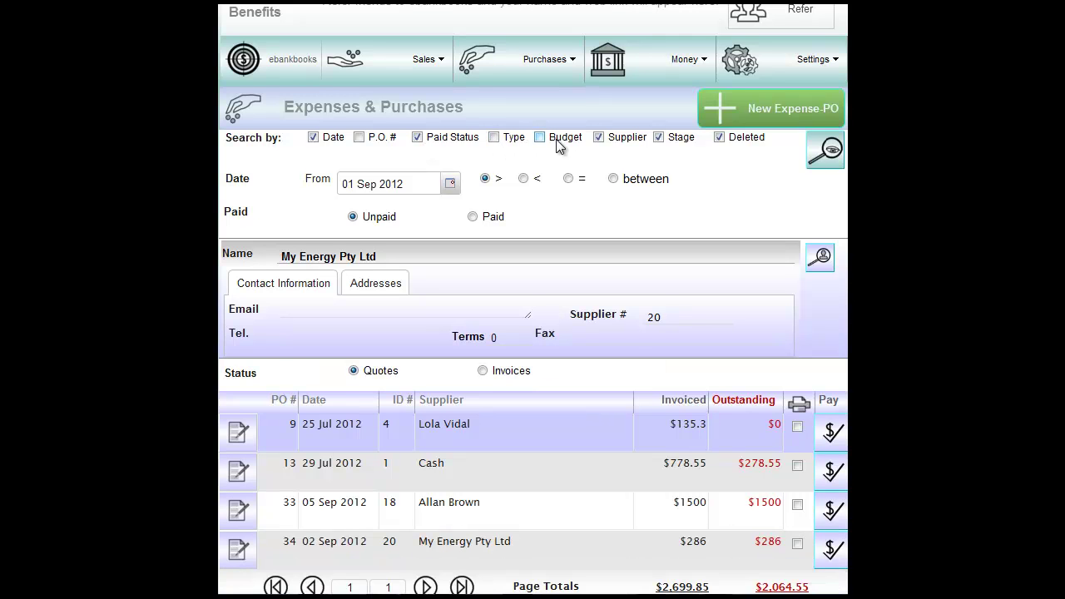
pyautogui.click(598, 137)
pyautogui.click(659, 155)
pyautogui.click(720, 190)
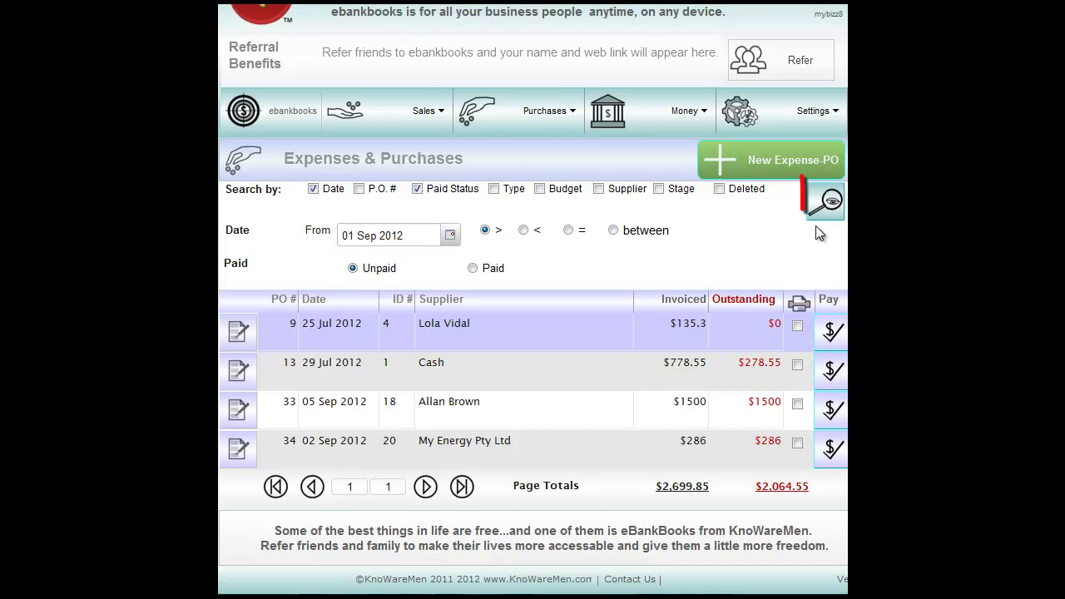
pyautogui.click(825, 202)
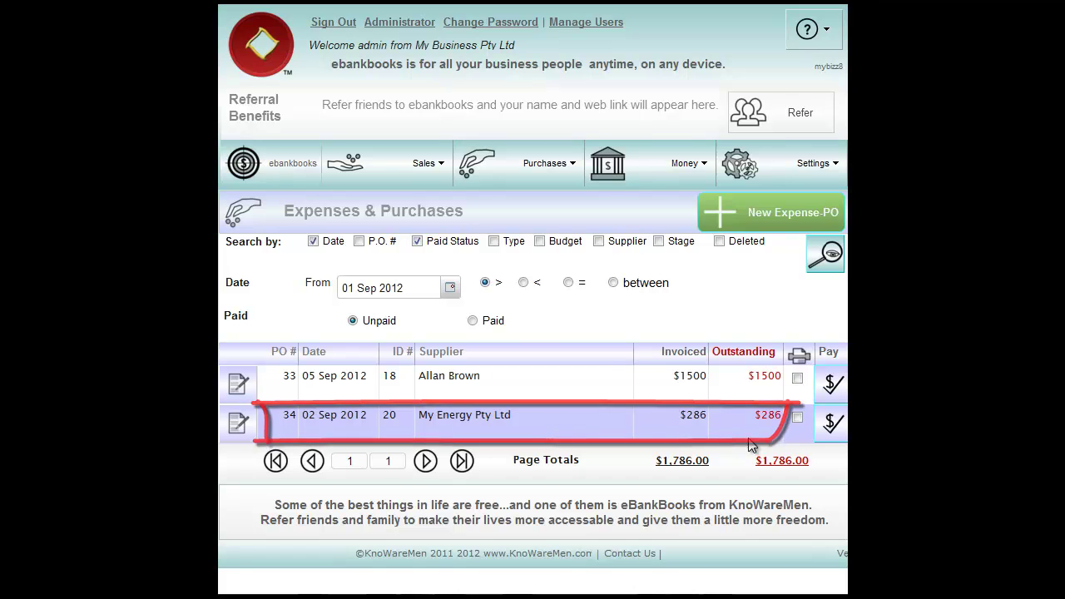
# Add a payment to the My Energy Pty Ltd purchase, using the My Bank - My Bizz Pty Ltd account and Bank Transfer
pyautogui.click(832, 424)
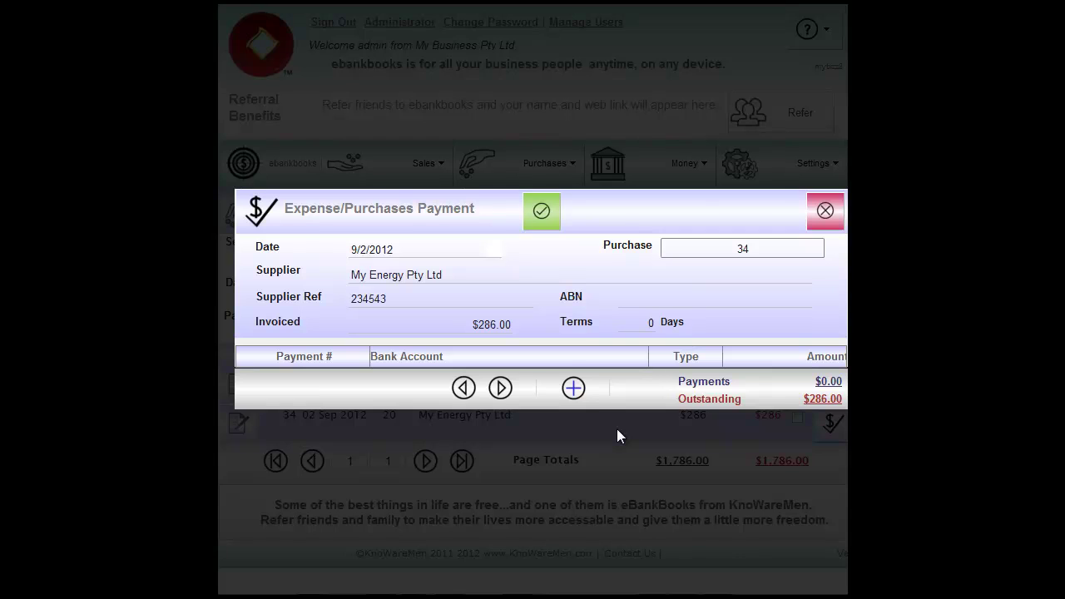
pyautogui.click(573, 388)
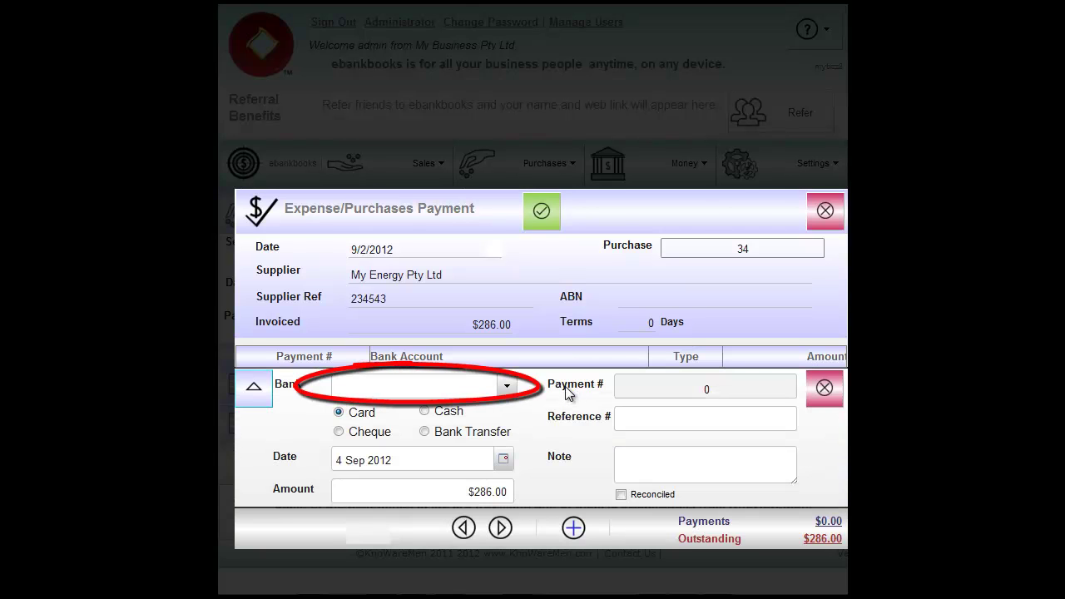
pyautogui.click(505, 387)
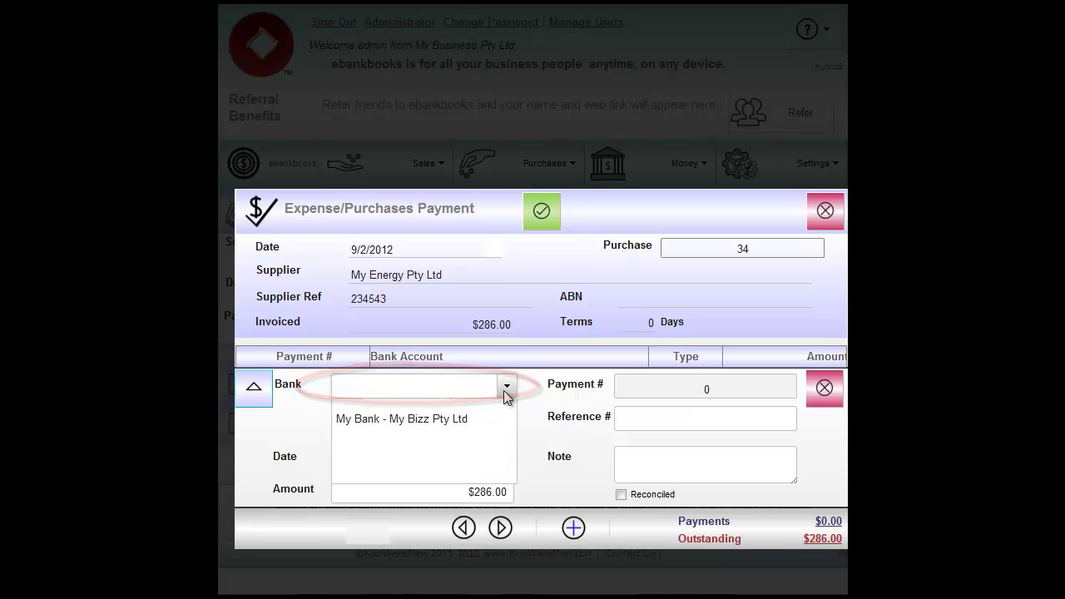
pyautogui.click(438, 418)
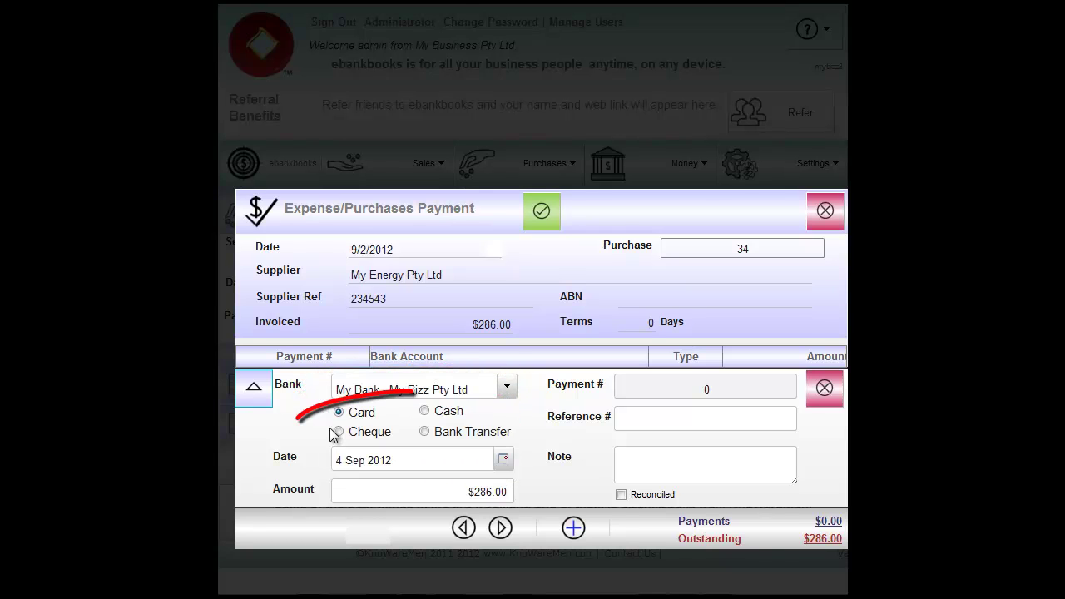
pyautogui.click(424, 432)
# Set the payment's date to 4/9/2012 and its amount to $200.00
pyautogui.click(502, 459)
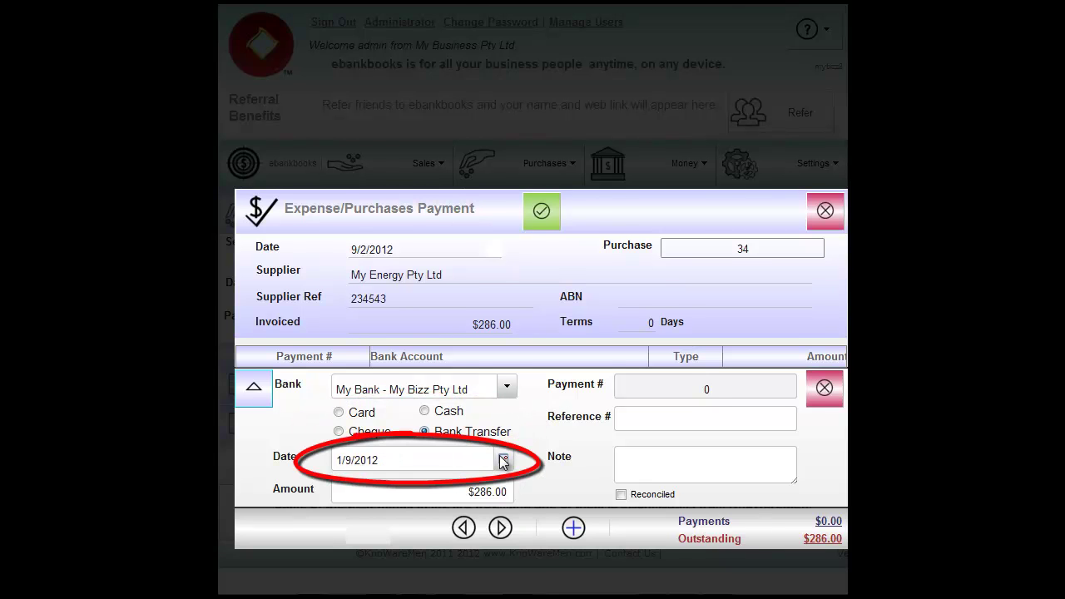
pyautogui.scroll(-2, 512, 454)
pyautogui.click(405, 442)
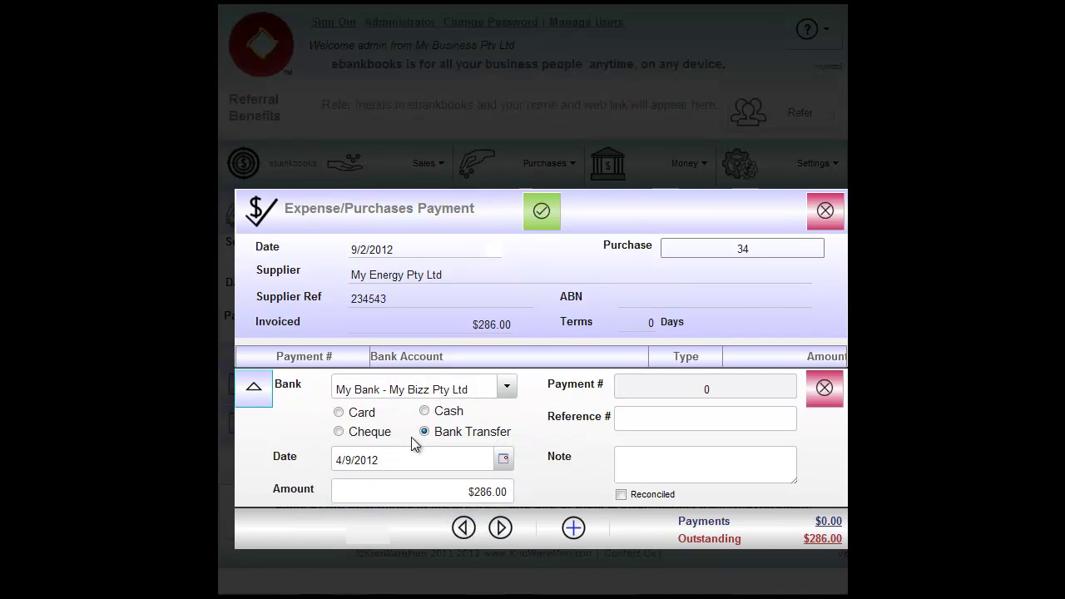
pyautogui.click(450, 493)
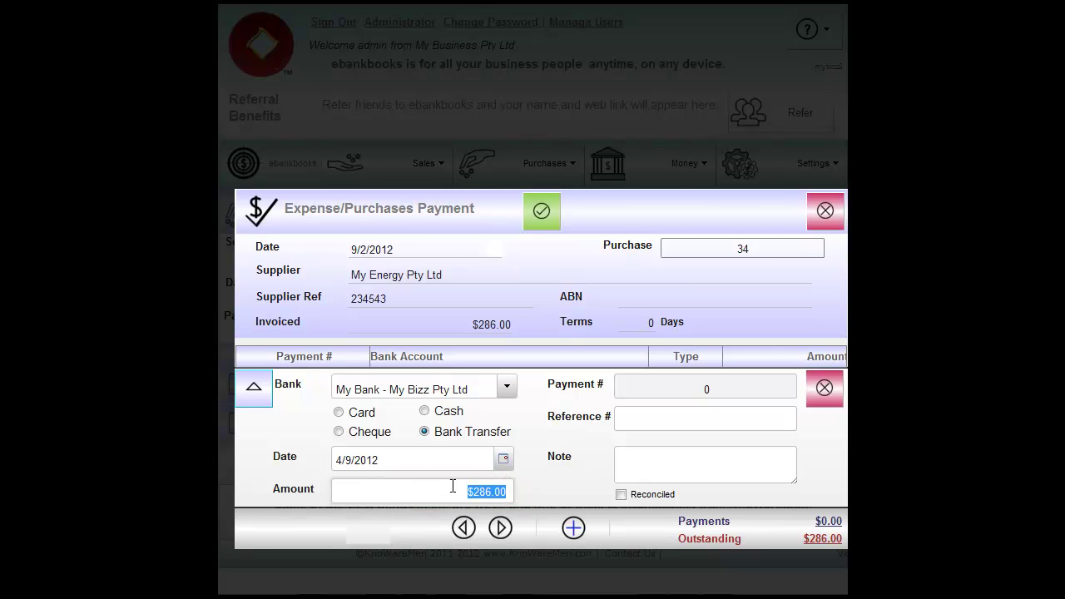
pyautogui.press('BackSpace')
pyautogui.write('200')
# Enter 34566 as the payment's reference number and collapse the payment entry
pyautogui.click(663, 420)
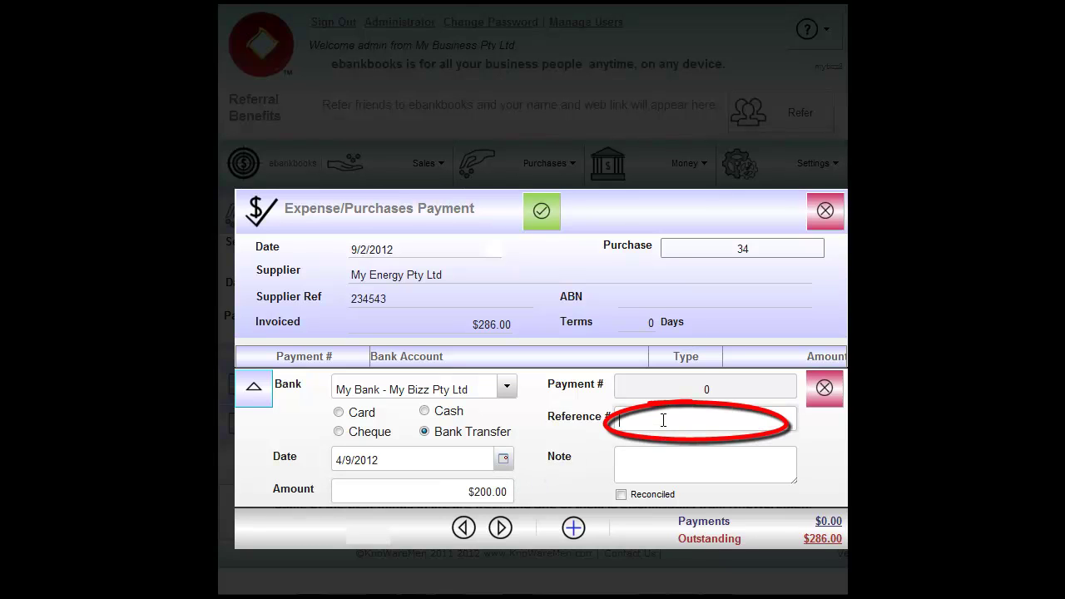
pyautogui.write('34566')
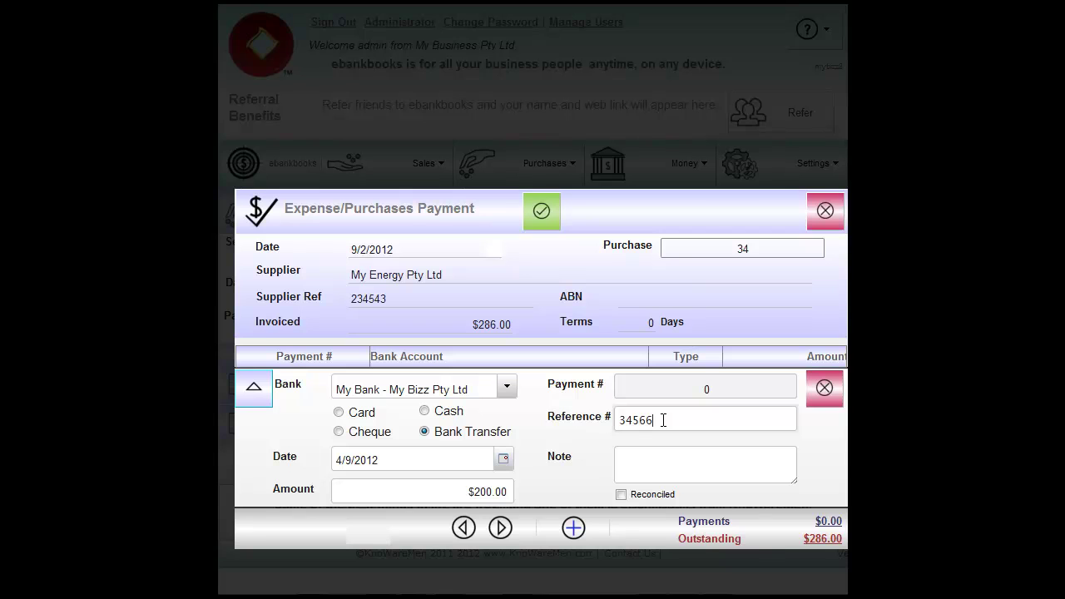
pyautogui.click(256, 394)
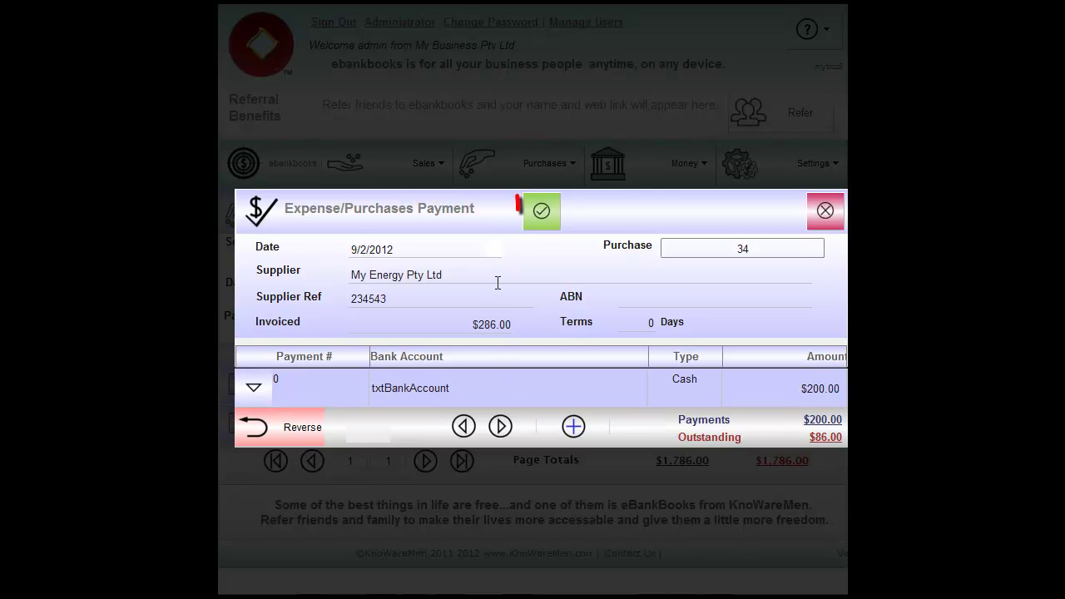
# Save the $200.00 payment on the My Energy Pty Ltd purchase and close the payment window
pyautogui.click(539, 223)
pyautogui.click(824, 193)
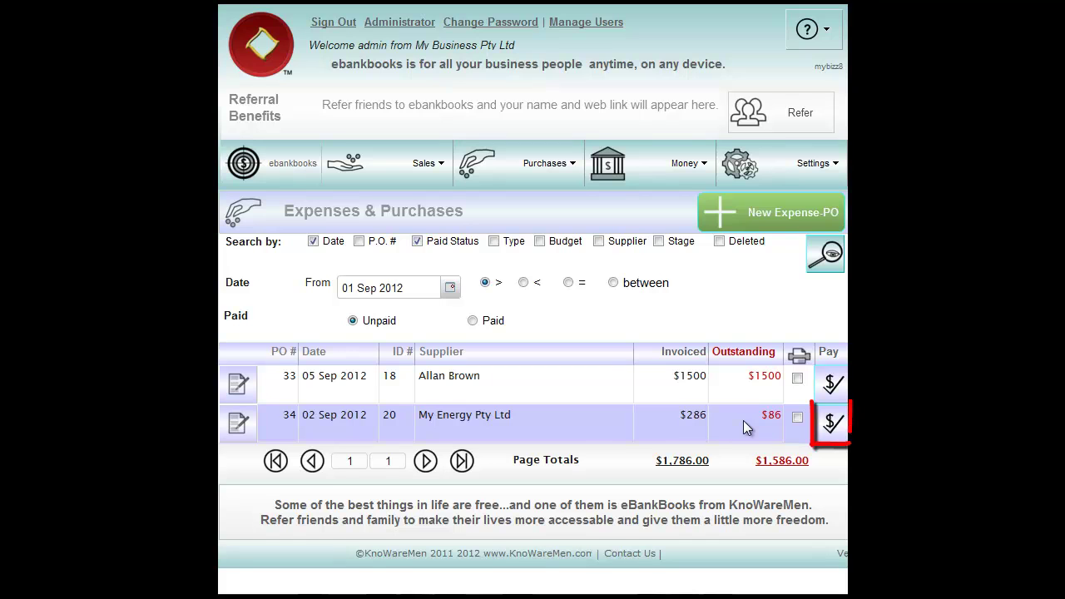
# Record a second payment of $86.00 by Bank Transfer, dated 5/9/2012, against the My Energy Pty Ltd purchase, and save it
pyautogui.click(830, 423)
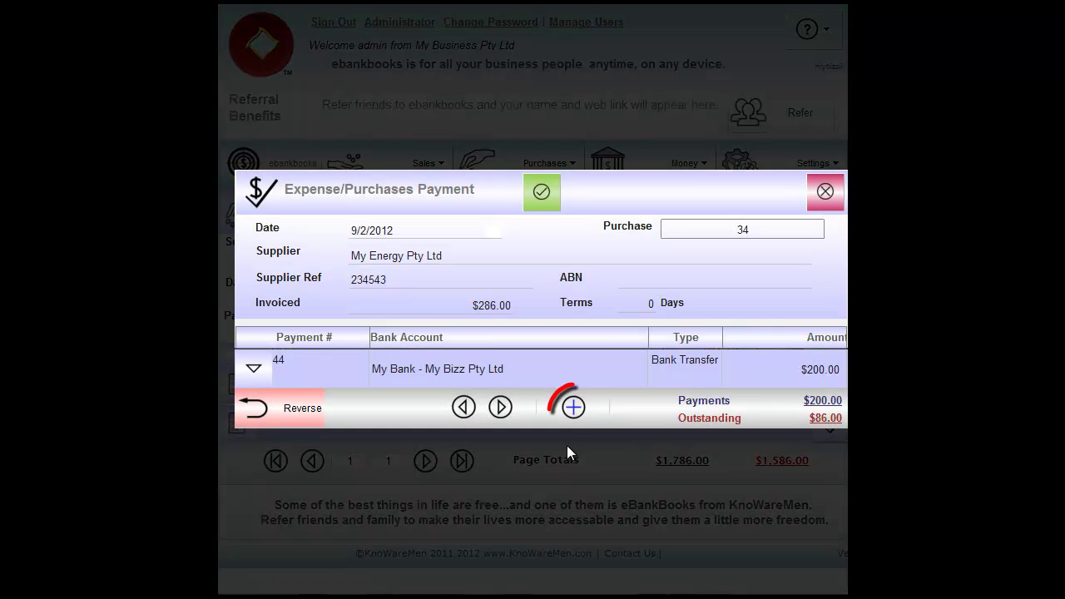
pyautogui.click(573, 408)
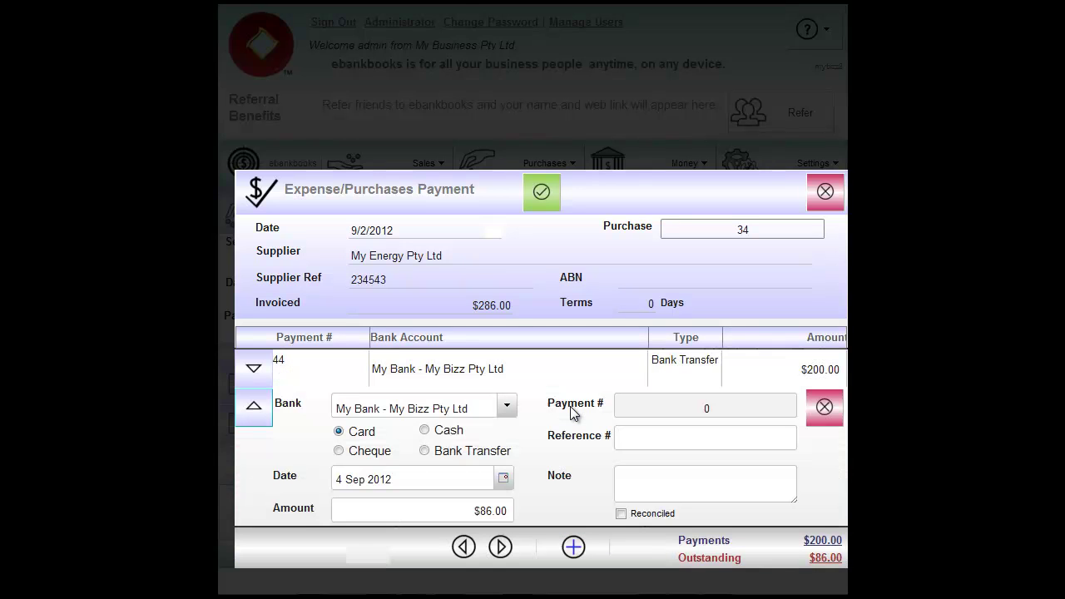
pyautogui.click(424, 450)
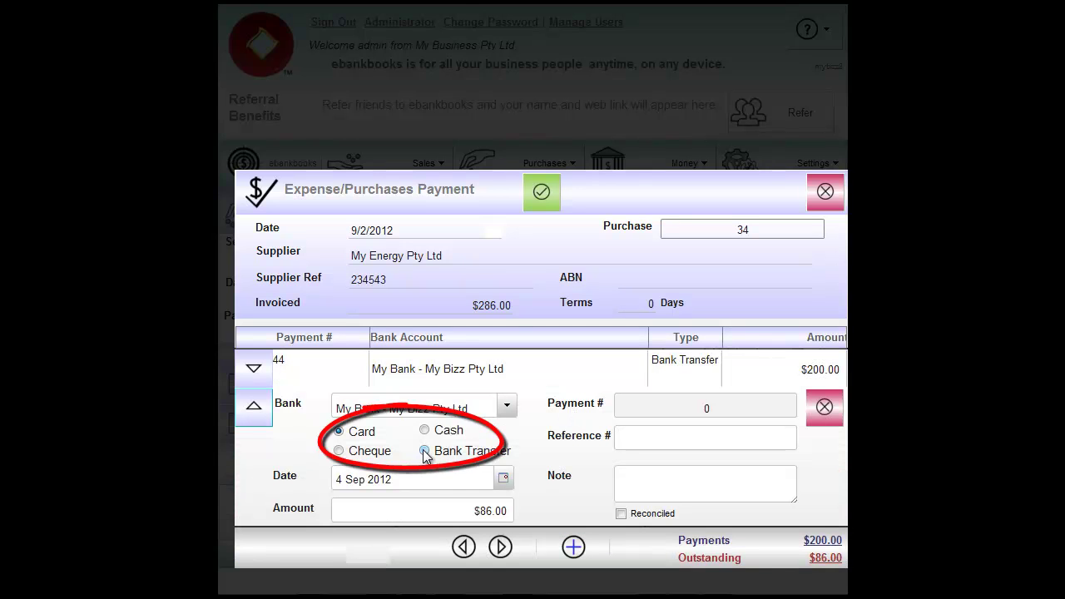
pyautogui.click(503, 478)
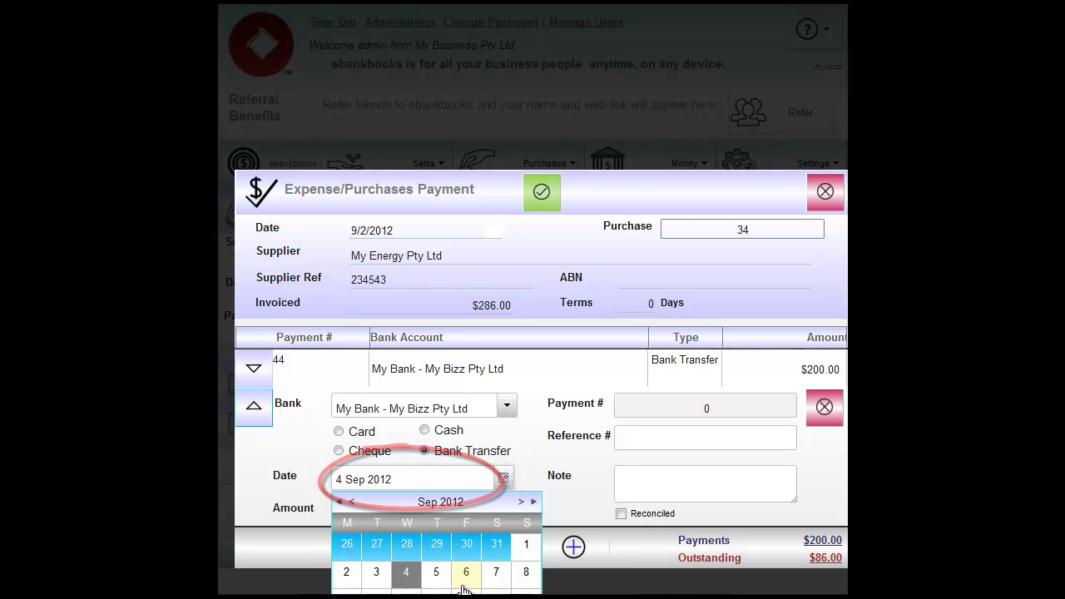
pyautogui.click(436, 574)
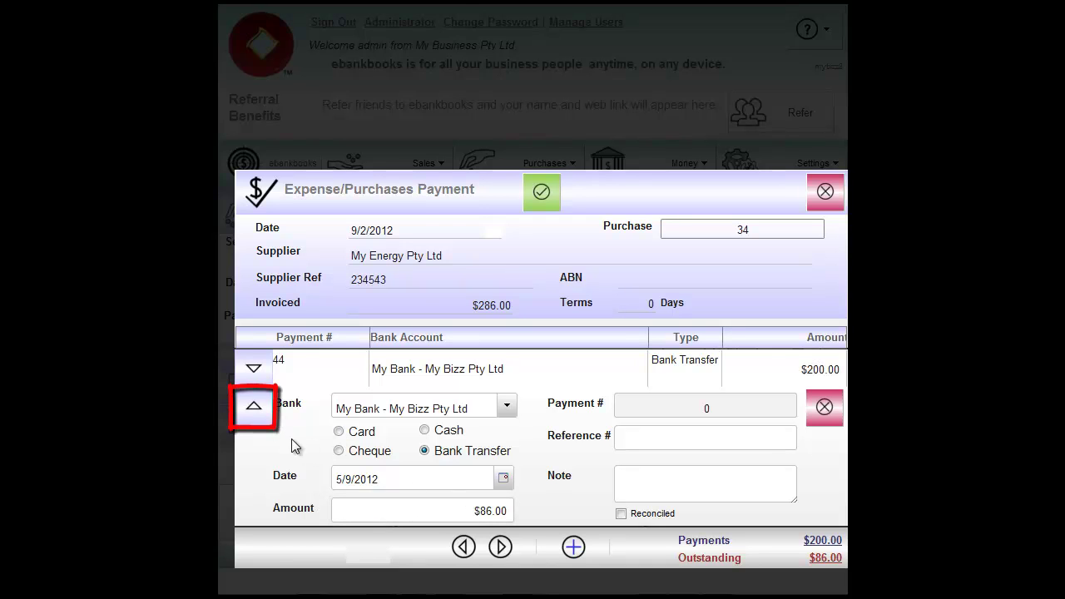
pyautogui.click(254, 409)
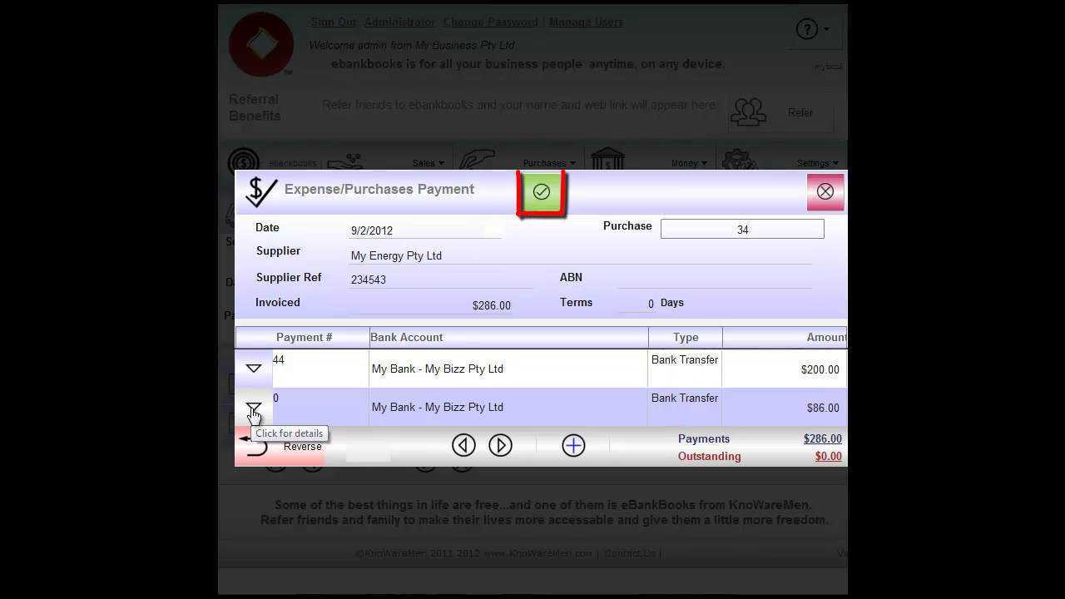
pyautogui.click(540, 195)
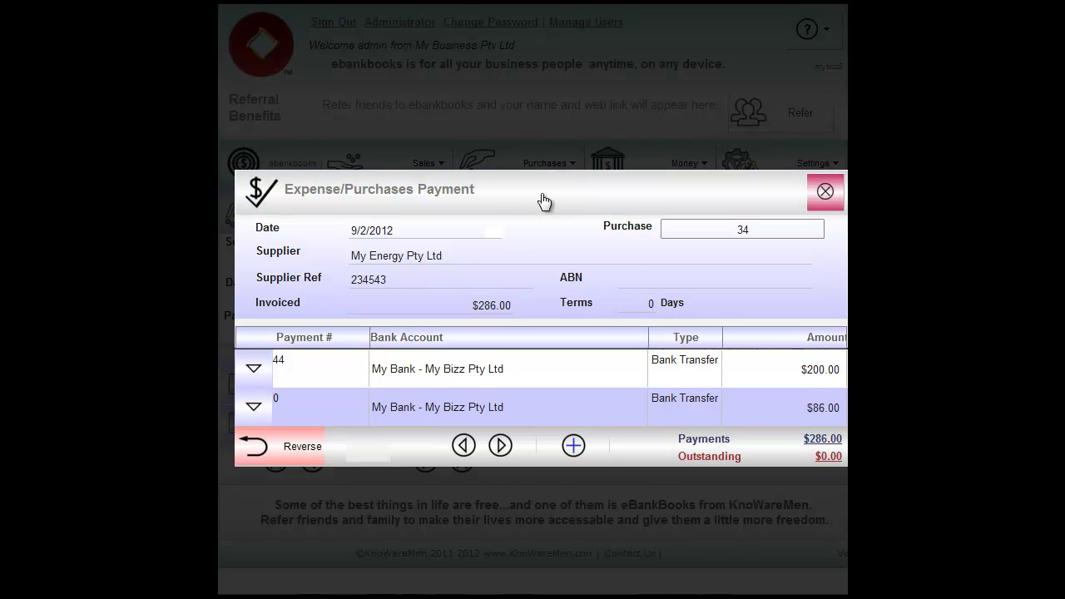
pyautogui.click(822, 174)
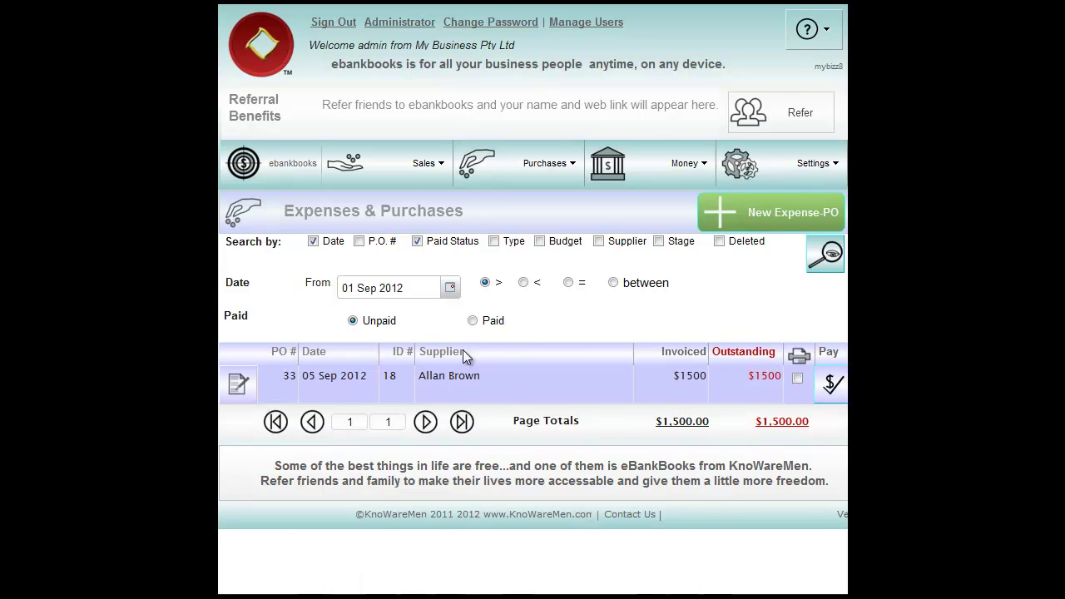
# Search for the paid purchases dated after 01 Sep 2012
pyautogui.click(471, 323)
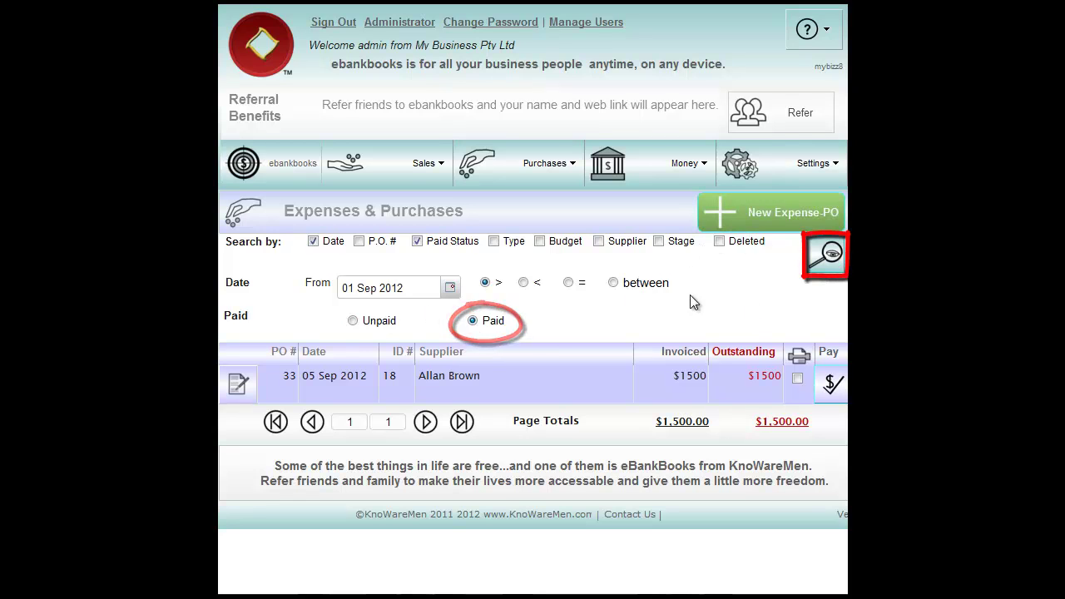
pyautogui.click(824, 254)
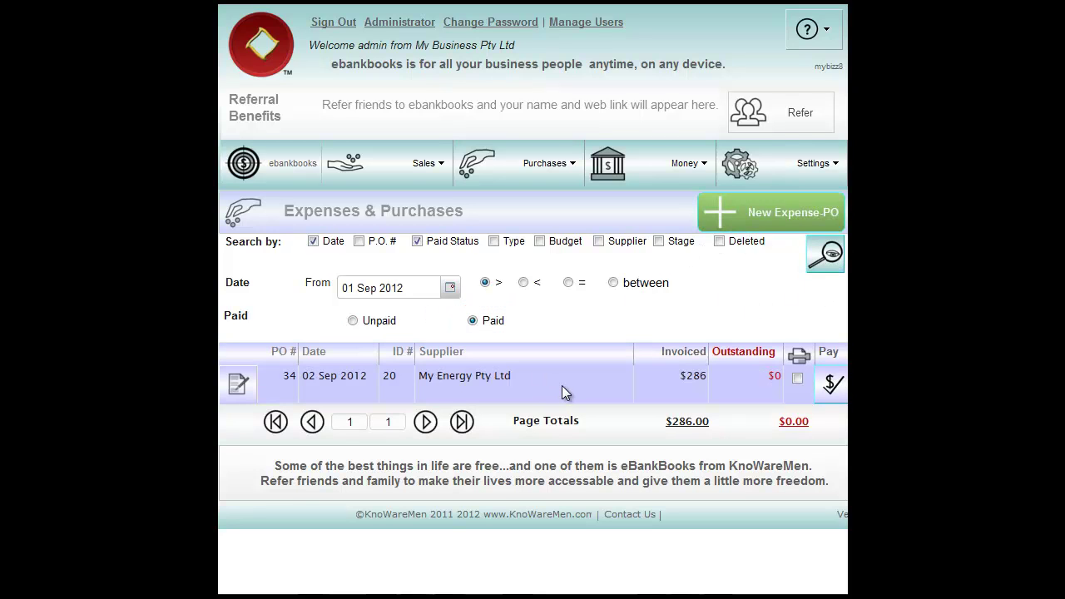
# Try to edit the electricity bill line of the My Energy Pty Ltd purchase order, and close the order
pyautogui.click(236, 388)
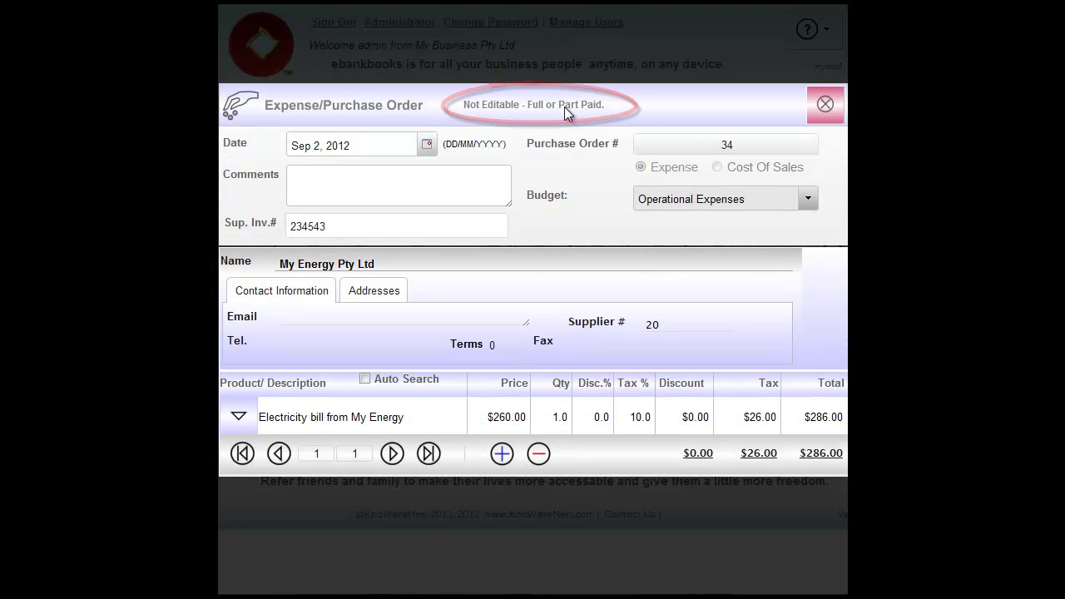
pyautogui.click(254, 424)
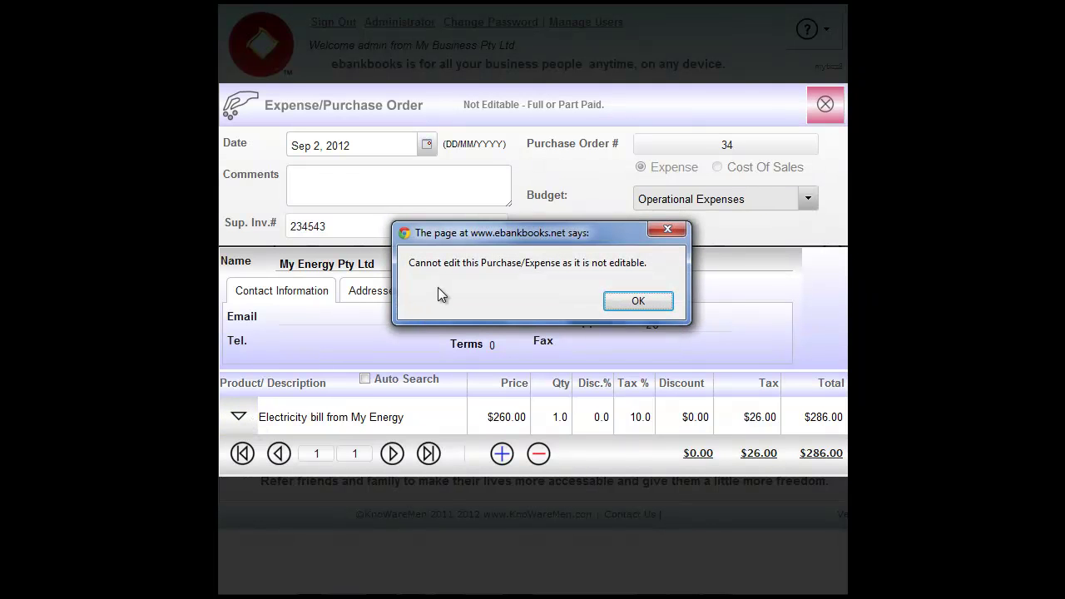
pyautogui.click(633, 304)
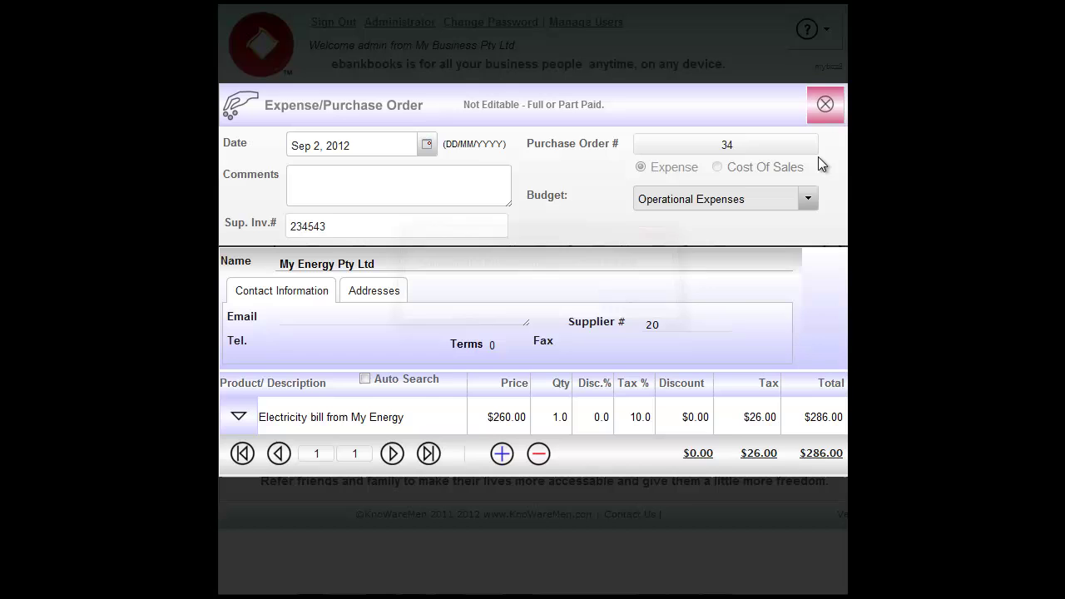
pyautogui.click(823, 107)
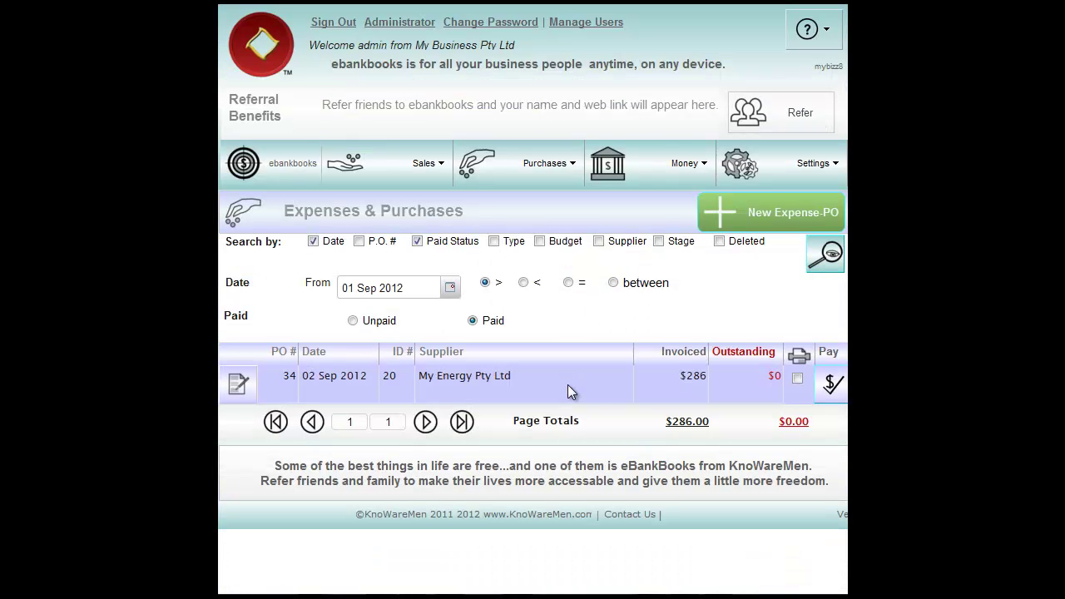
# Reverse the $86.00 payment on the My Energy Pty Ltd purchase
pyautogui.click(831, 384)
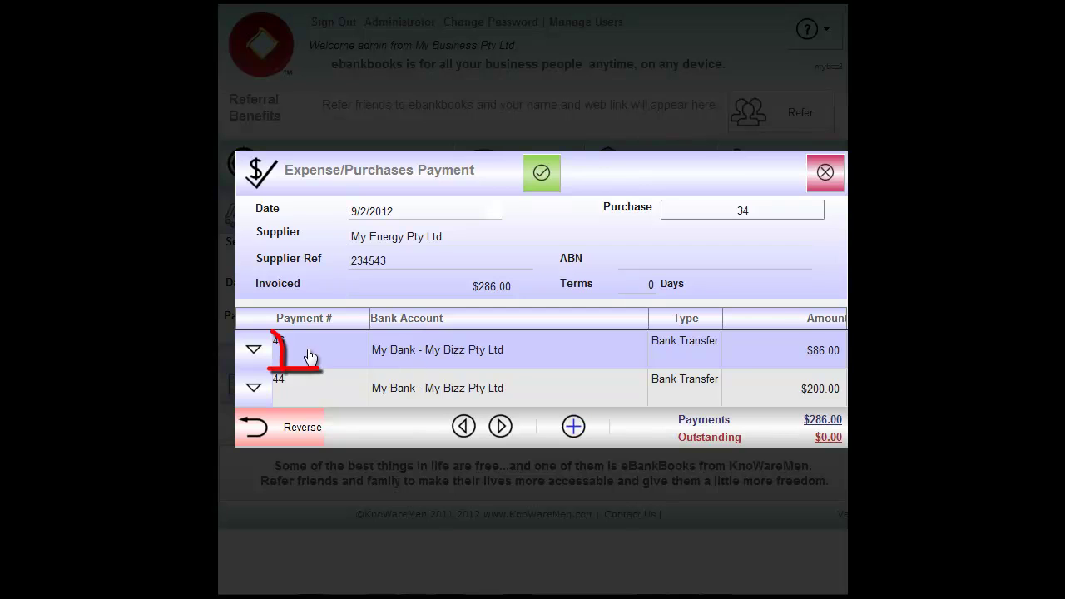
pyautogui.click(279, 439)
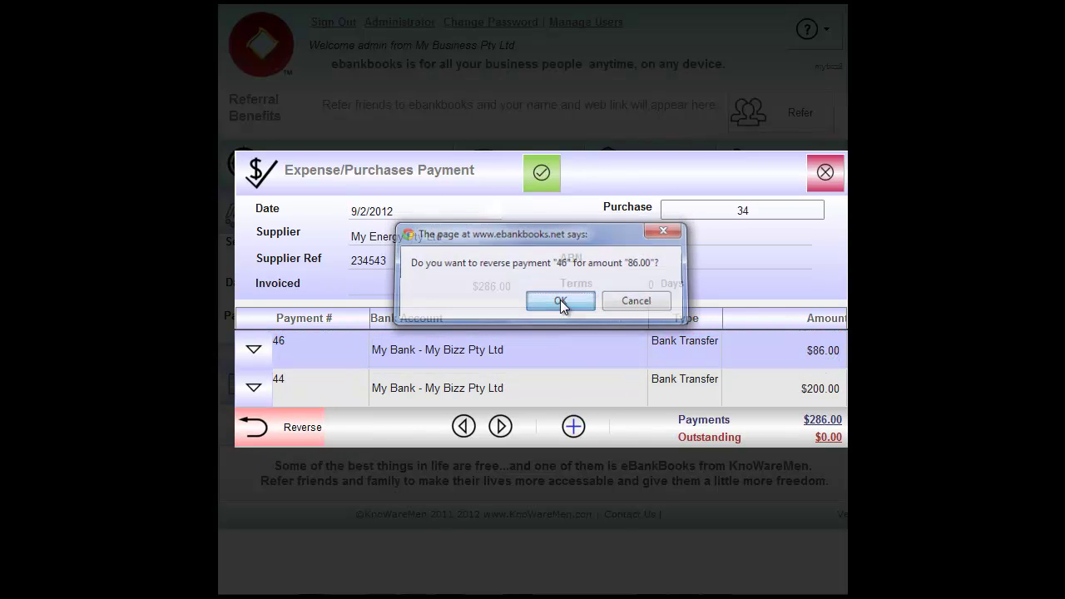
pyautogui.click(560, 299)
# Search for unpaid purchases and reverse the $200.00 payment on the My Energy Pty Ltd purchase
pyautogui.click(353, 321)
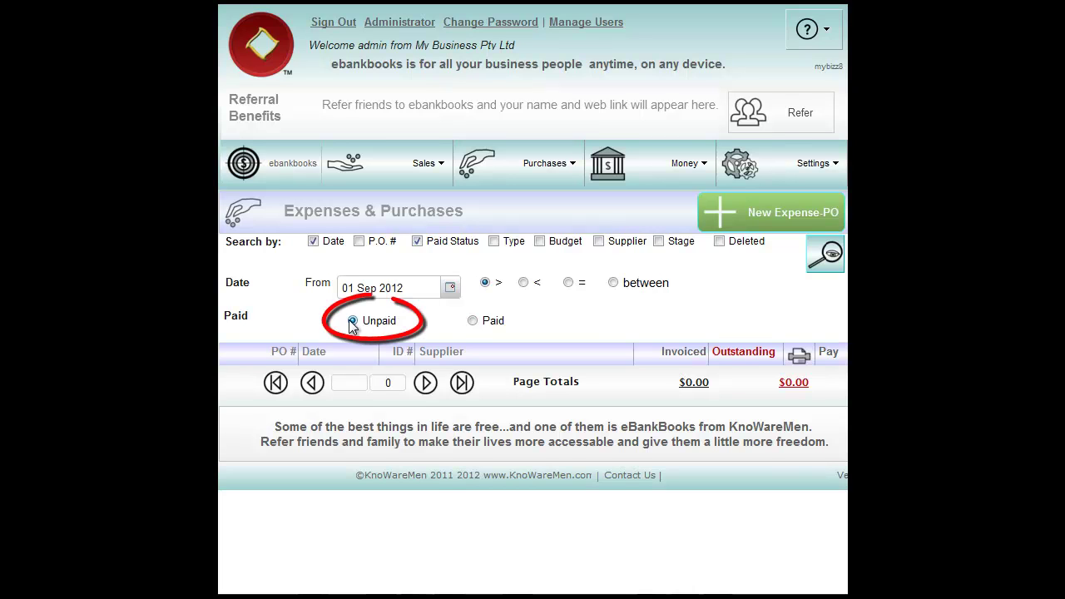
pyautogui.click(828, 264)
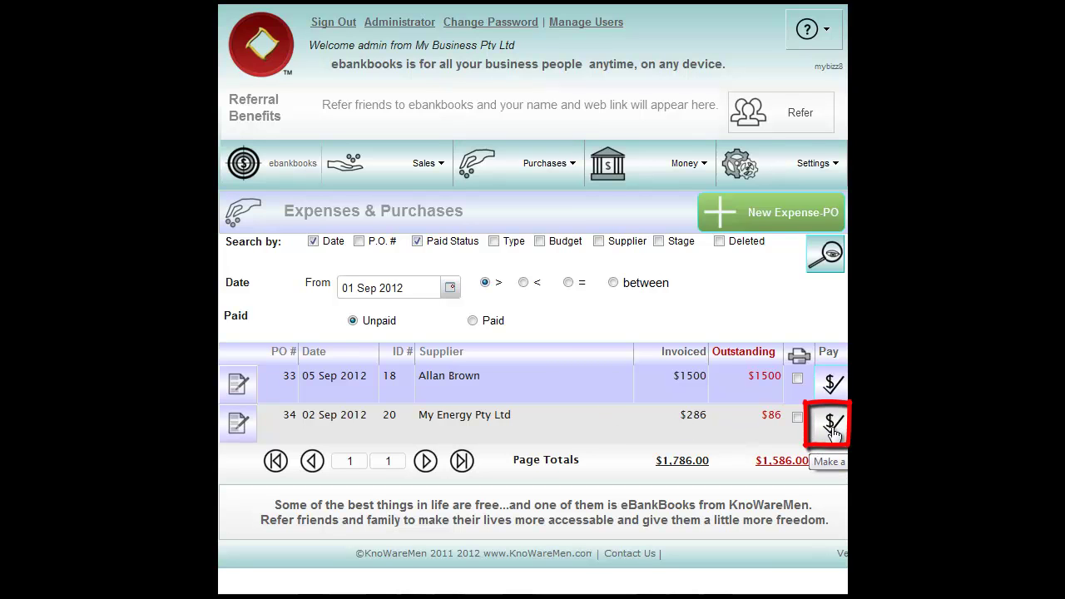
pyautogui.click(834, 429)
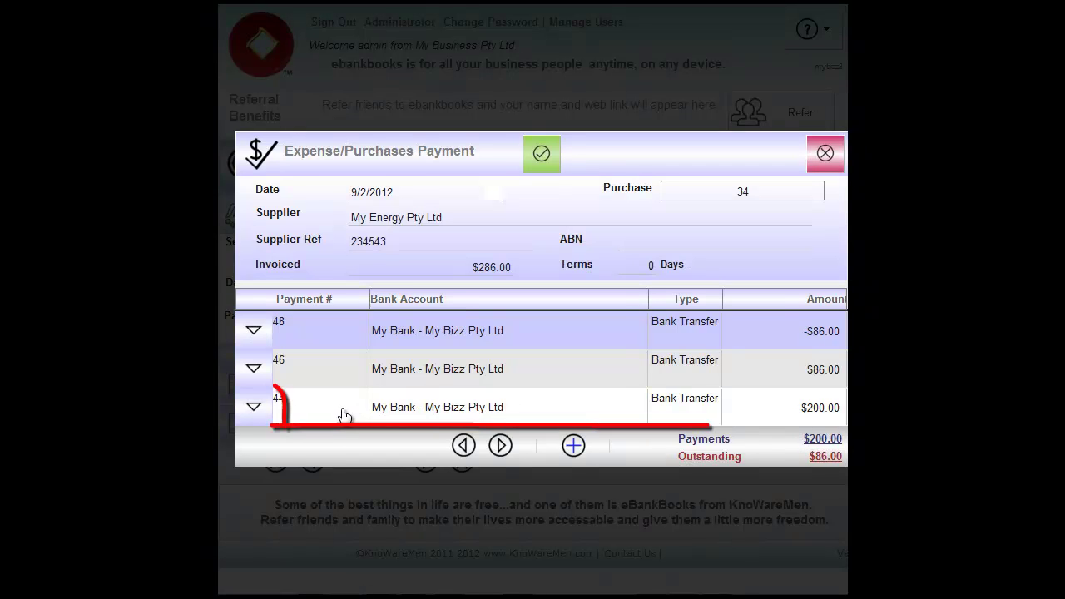
pyautogui.click(373, 407)
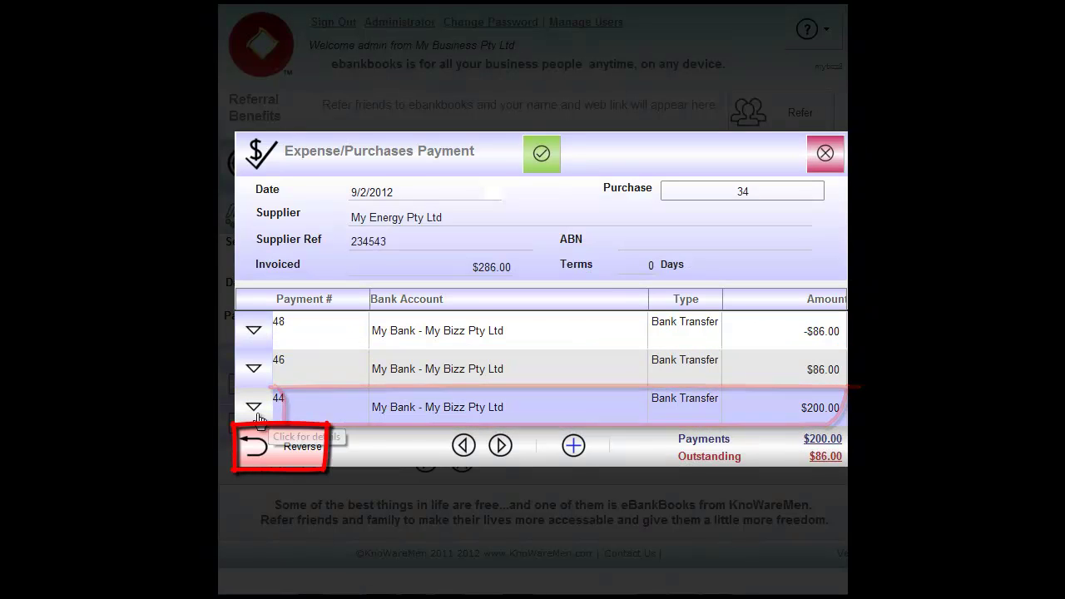
pyautogui.click(255, 446)
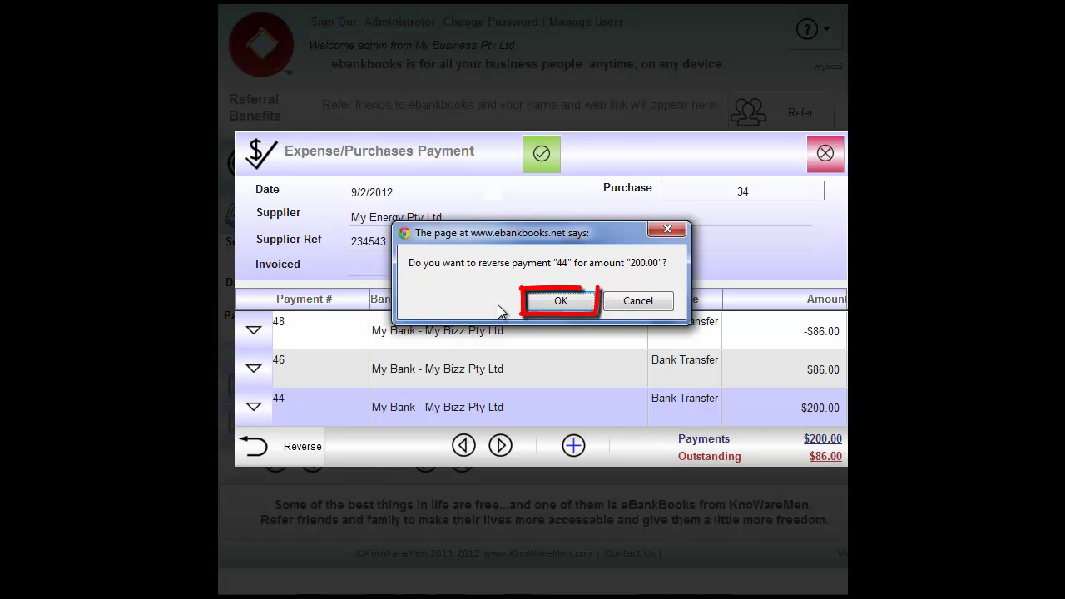
pyautogui.click(566, 303)
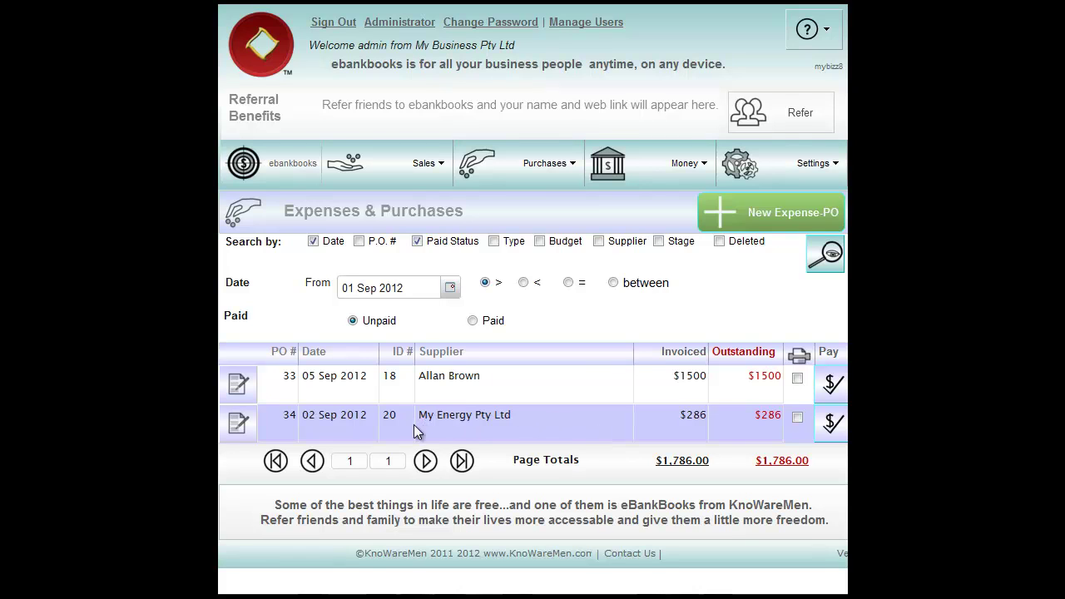
# Set the electricity bill's price to $265.00 in the My Energy Pty Ltd purchase order, save the order and close it
pyautogui.click(239, 429)
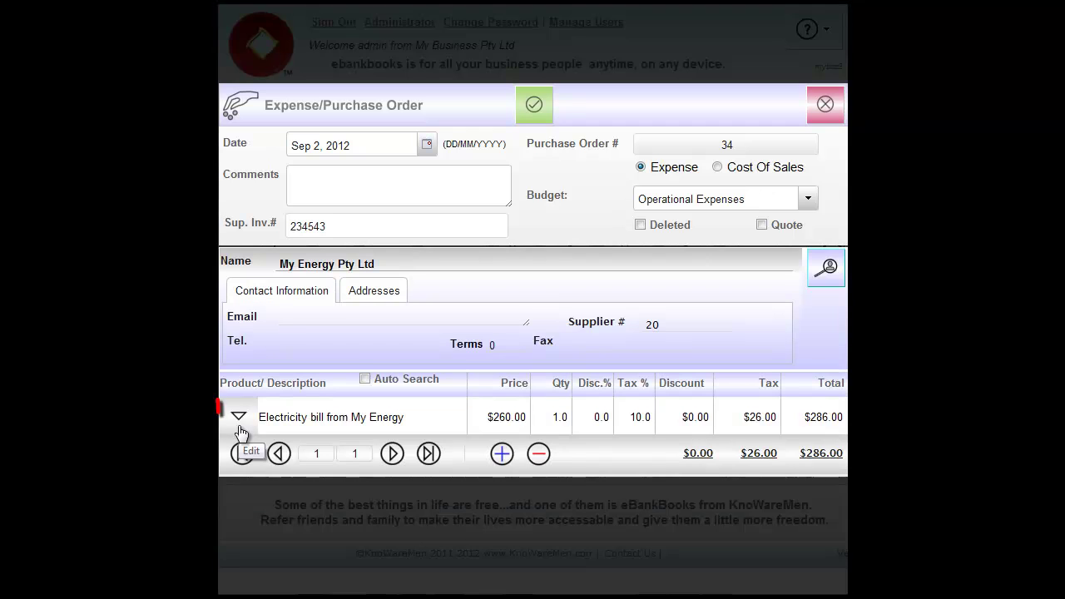
pyautogui.click(239, 420)
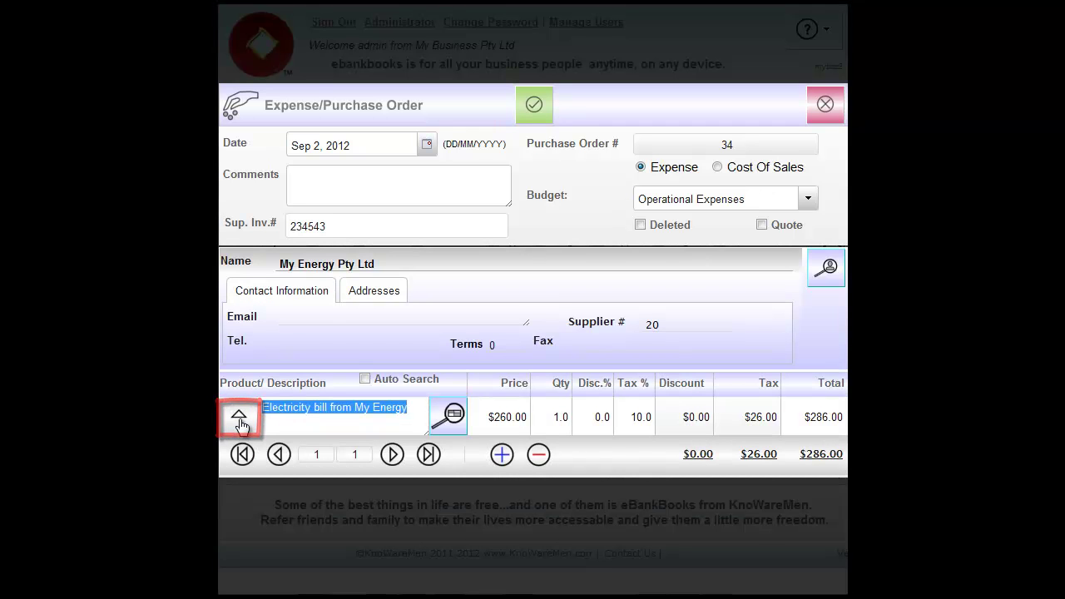
pyautogui.click(486, 414)
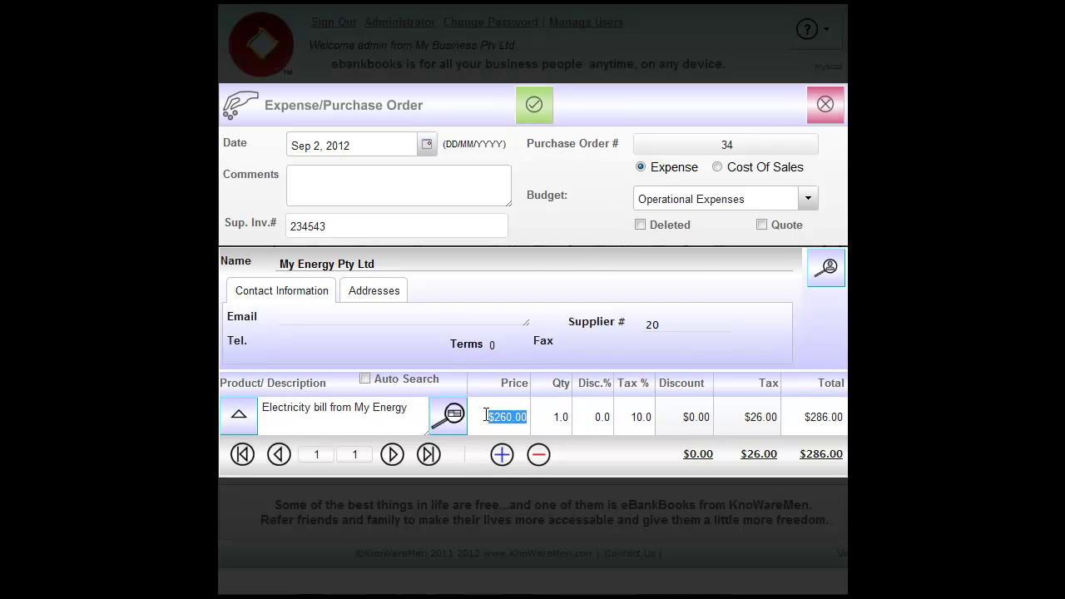
pyautogui.write('2')
pyautogui.click(247, 416)
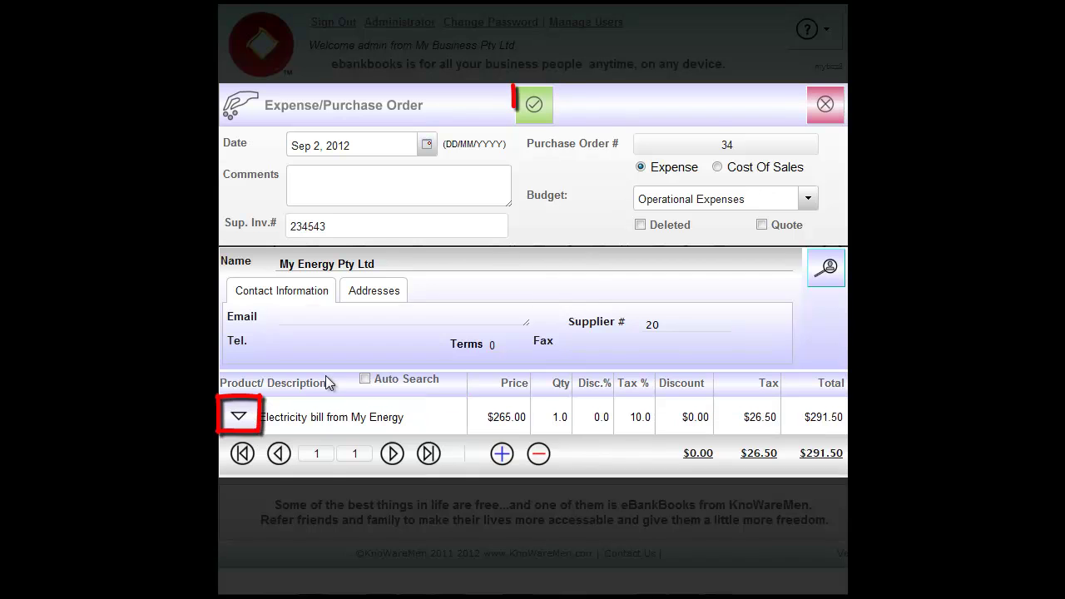
pyautogui.click(535, 107)
pyautogui.click(639, 301)
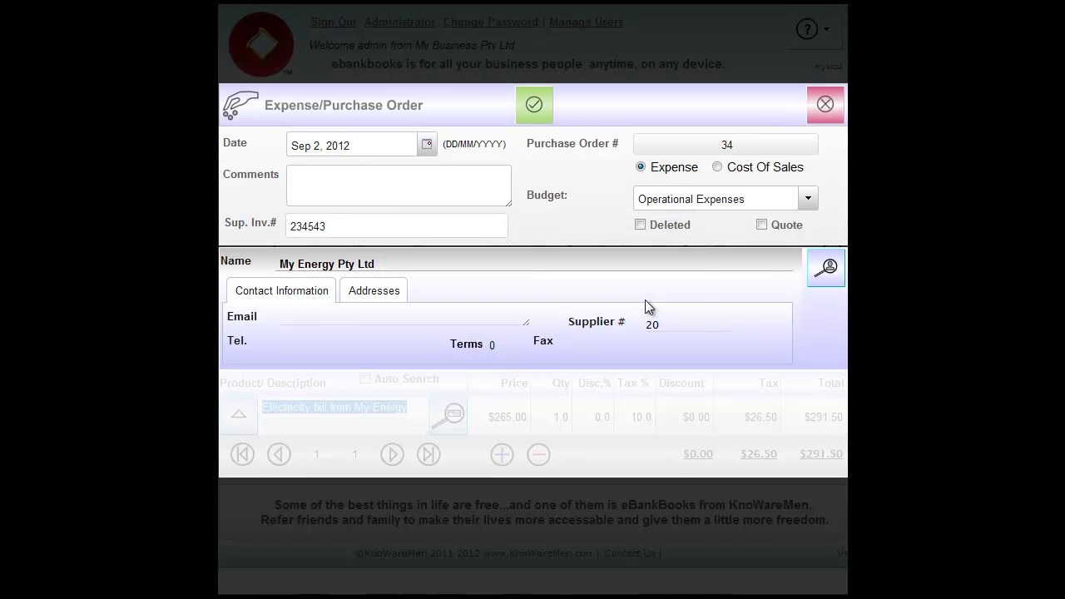
pyautogui.click(825, 104)
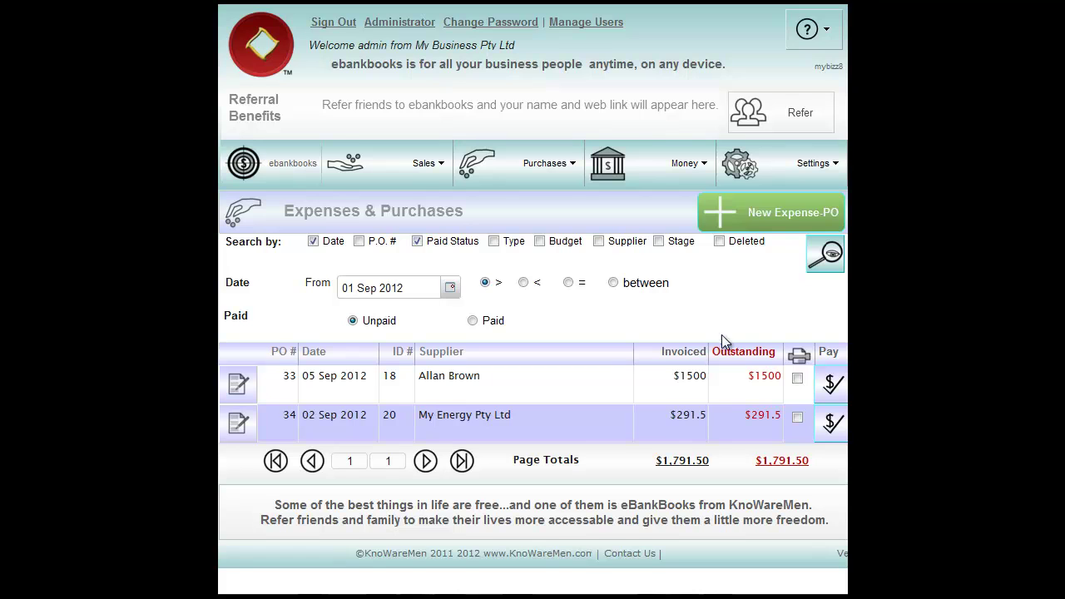
# Record a $291.50 Bank Transfer payment dated 6/9/2012 against the My Energy Pty Ltd purchase, save it and close the payment window
pyautogui.click(832, 423)
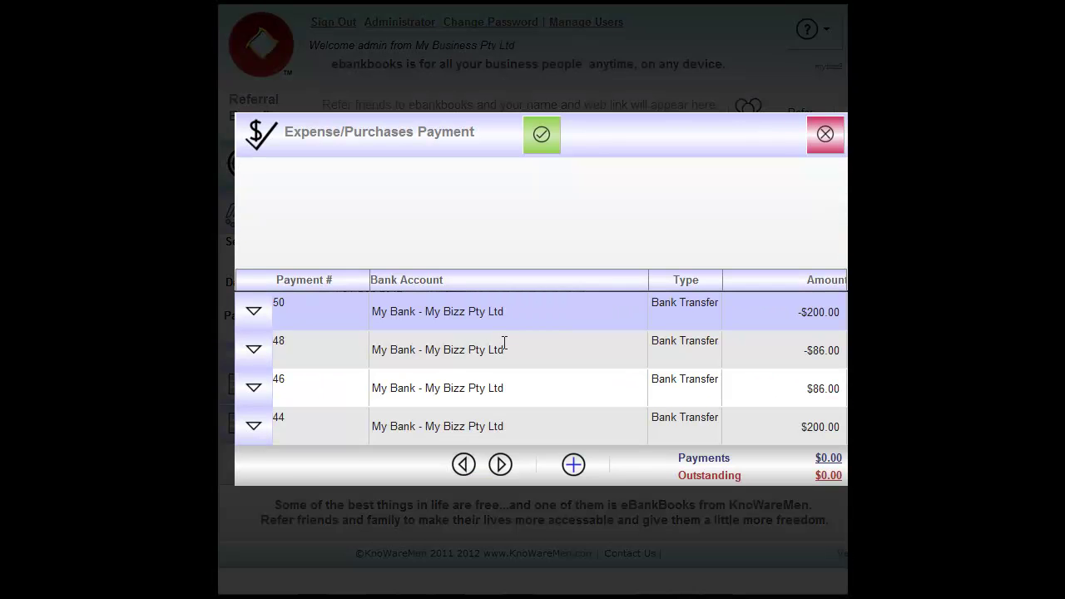
pyautogui.click(573, 464)
pyautogui.scroll(-1, 542, 397)
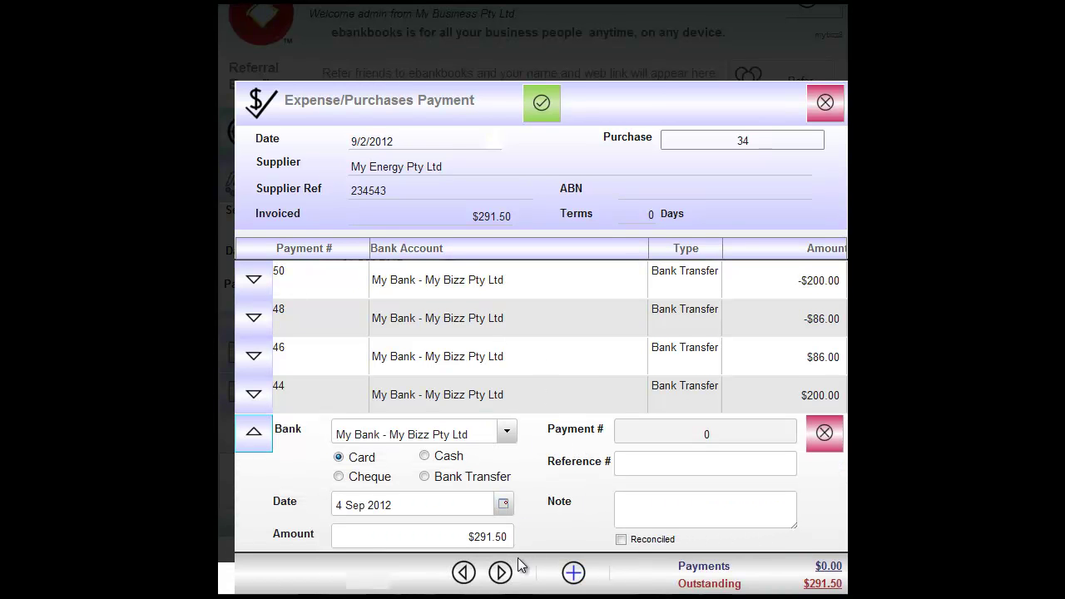
pyautogui.click(425, 477)
pyautogui.click(503, 506)
pyautogui.scroll(-3, 546, 518)
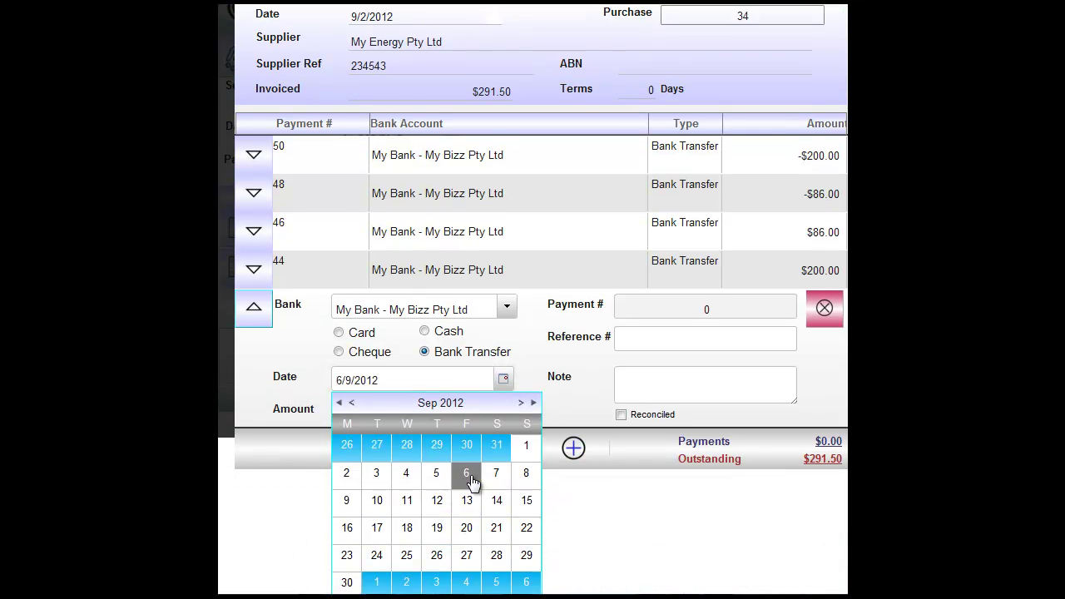
pyautogui.click(469, 476)
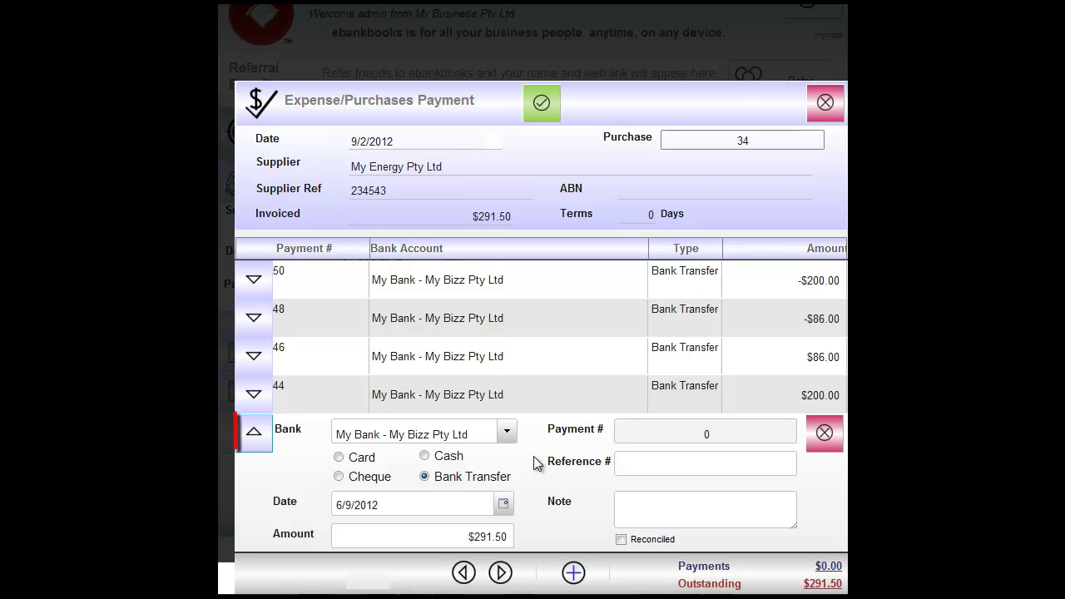
pyautogui.click(254, 433)
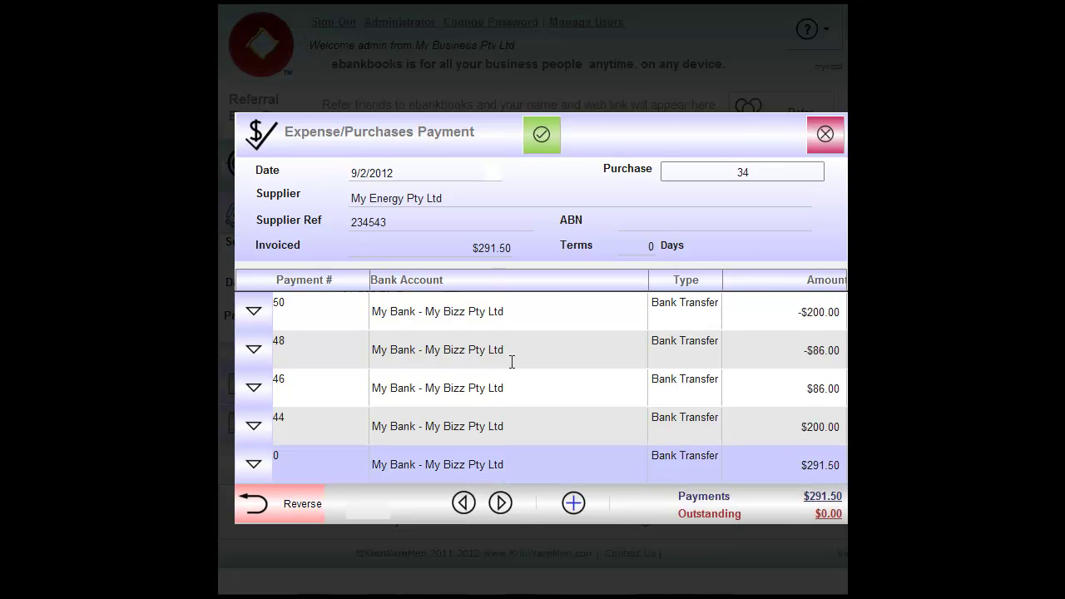
pyautogui.click(541, 140)
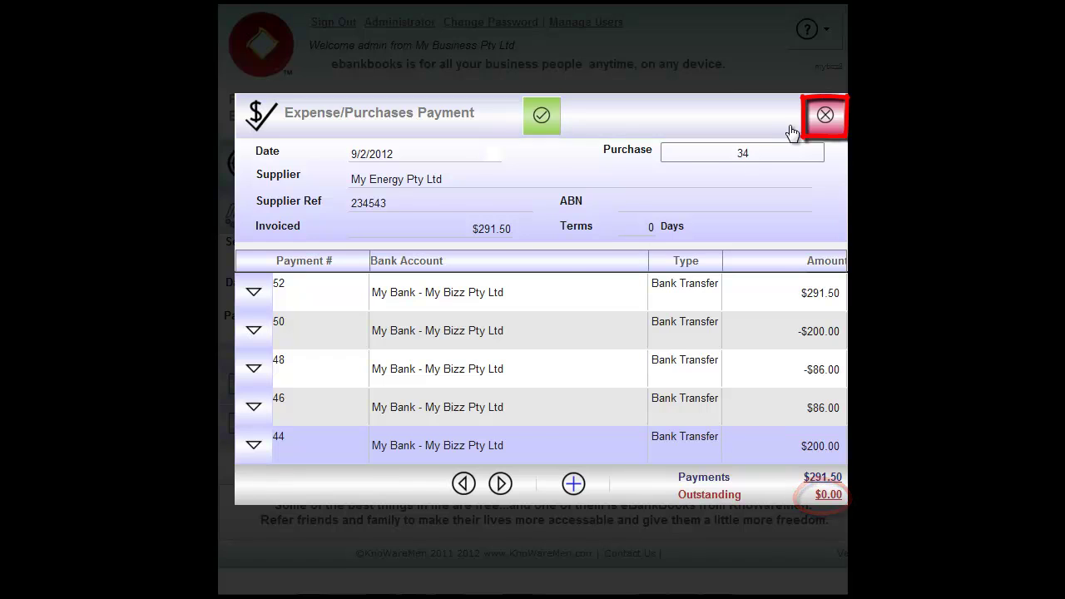
pyautogui.click(824, 117)
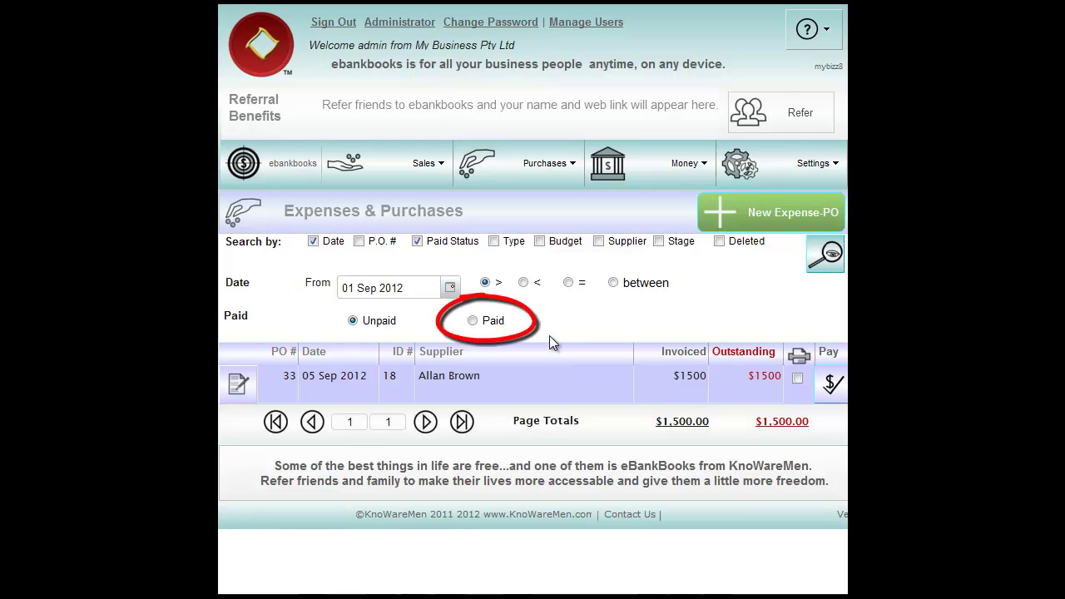
# Search for paid purchases and generate the printable purchase order for My Energy Pty Ltd
pyautogui.click(472, 321)
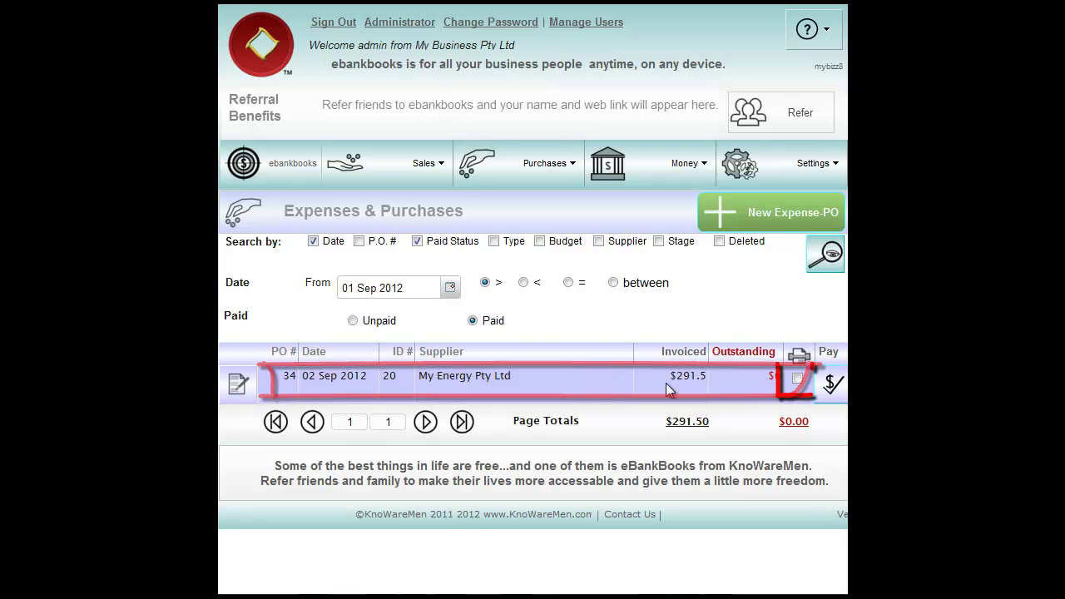
pyautogui.click(797, 378)
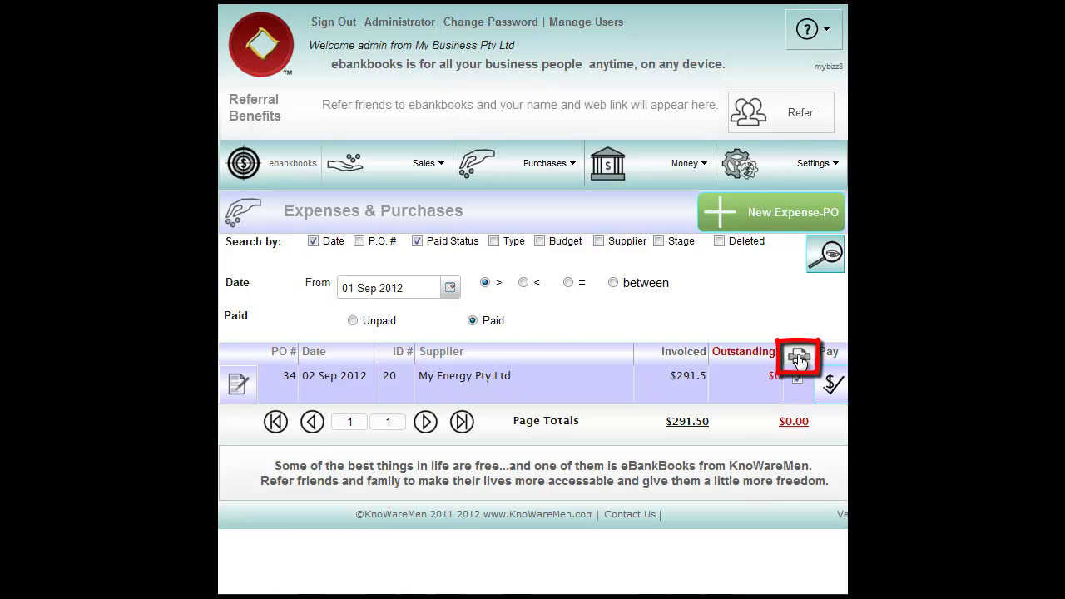
pyautogui.click(799, 358)
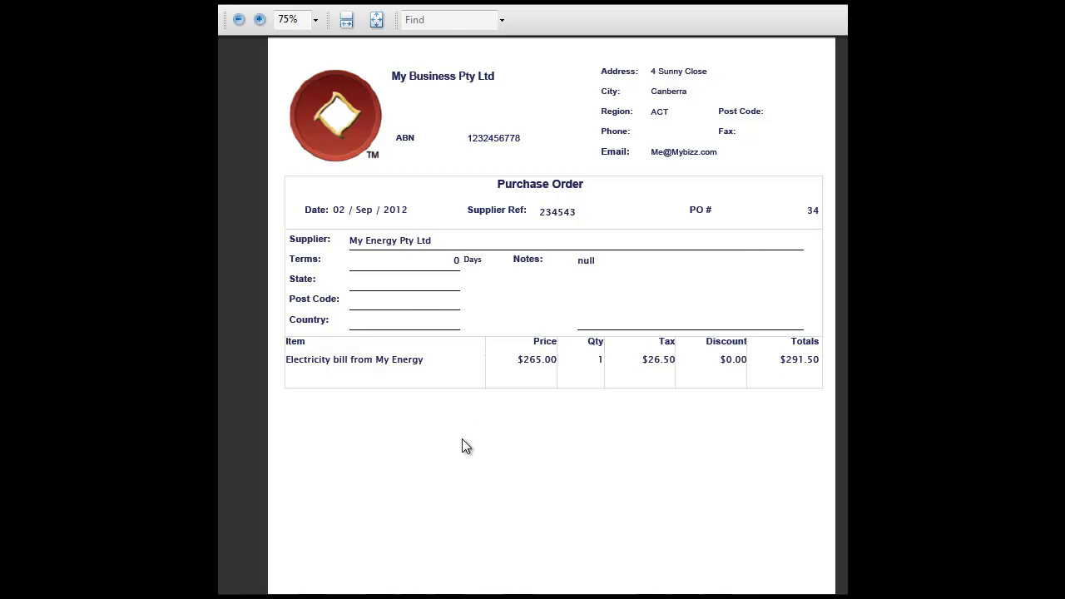
pyautogui.scroll(-1, 701, 442)
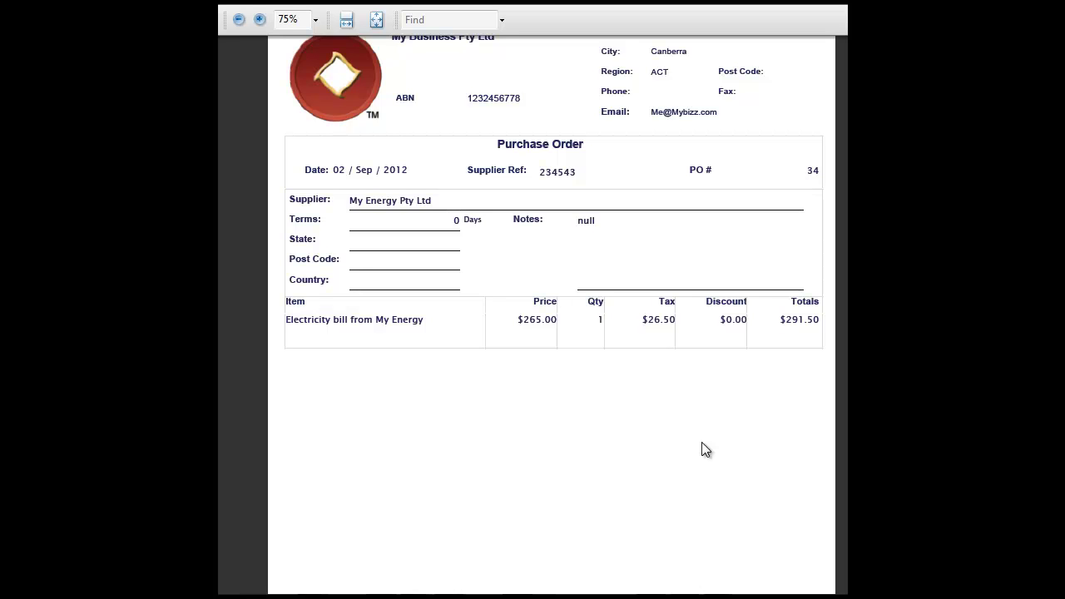